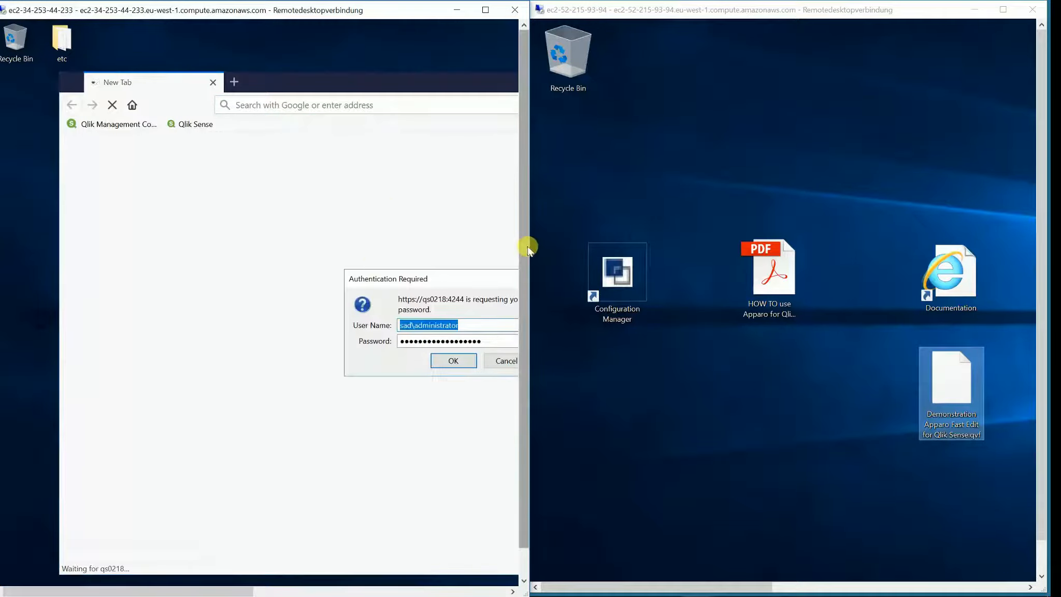
# Step: Sign in to the Qlik Management Console with the prefilled credentials and open the apps overview
pyautogui.moveTo(531, 252); pyautogui.dragTo(741, 282)
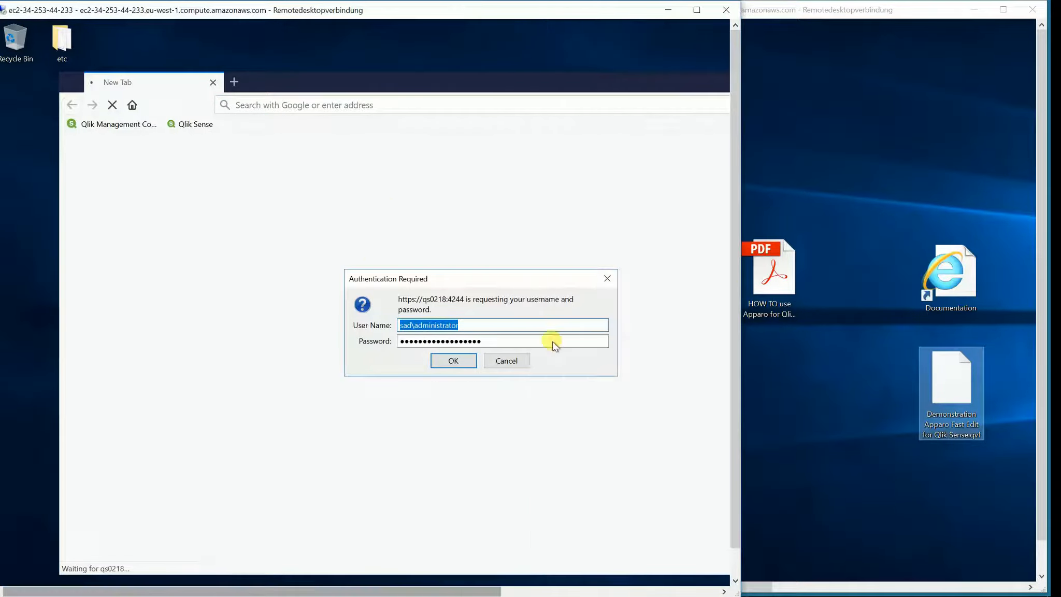
pyautogui.click(461, 363)
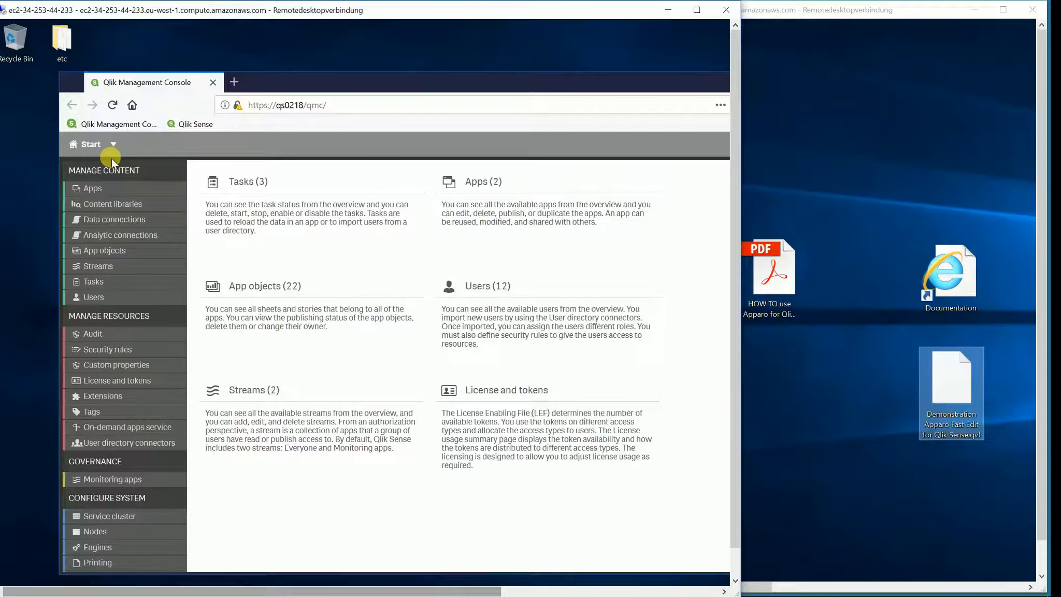
pyautogui.click(99, 187)
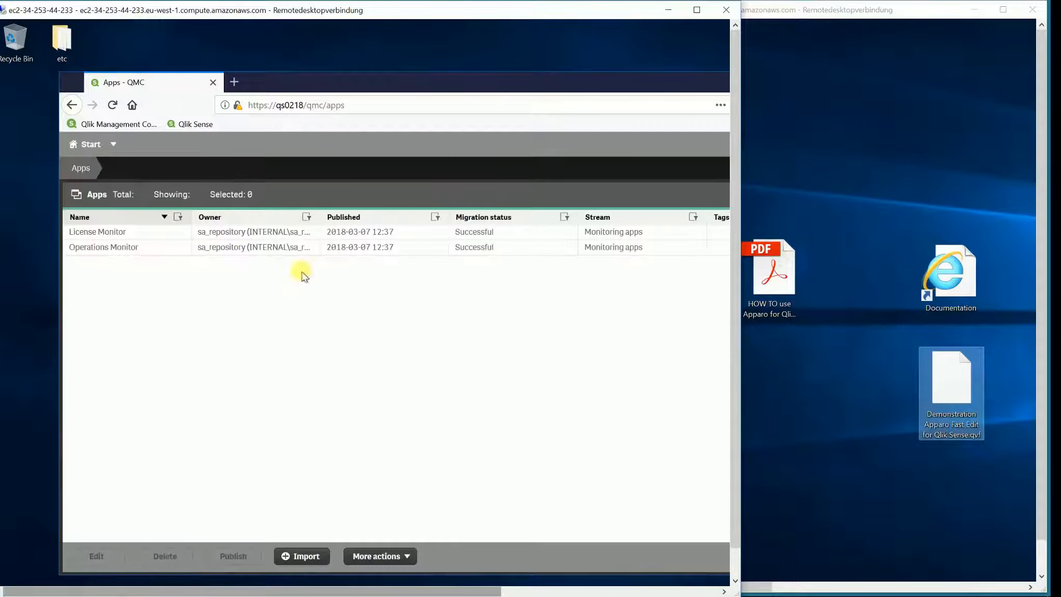
# Step: Import the desktop file Demonstration Apparo Fast Edit for Qlik Sense.qvf as a new app
pyautogui.click(313, 556)
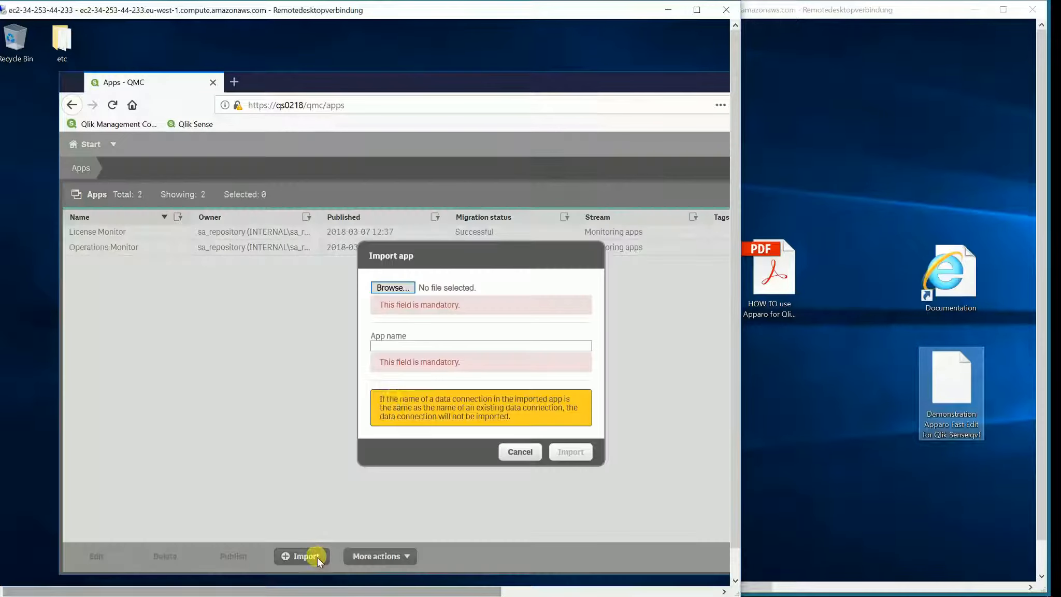
pyautogui.click(388, 288)
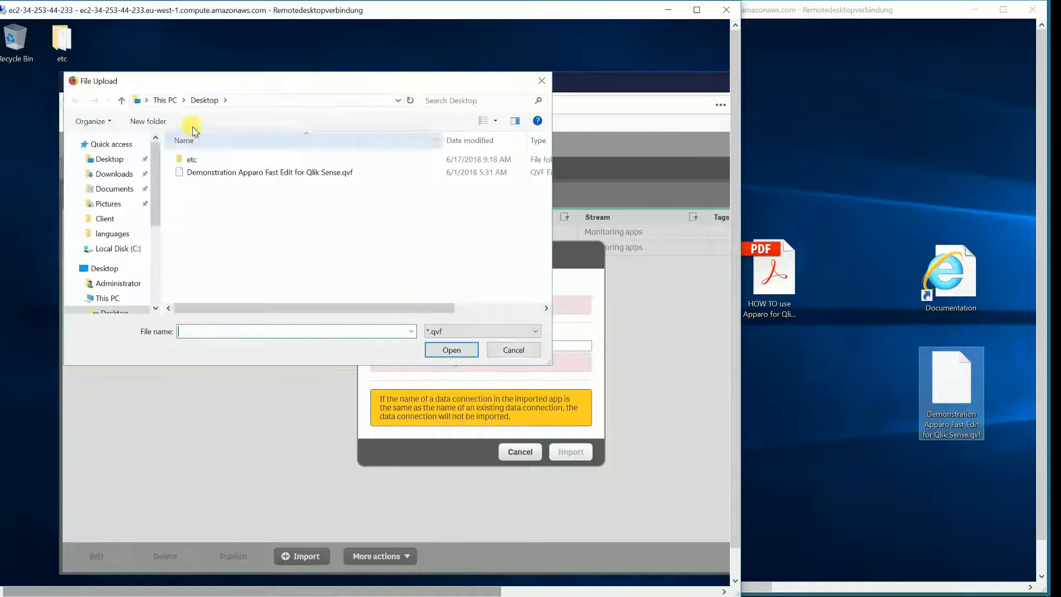
pyautogui.click(215, 173)
pyautogui.click(440, 354)
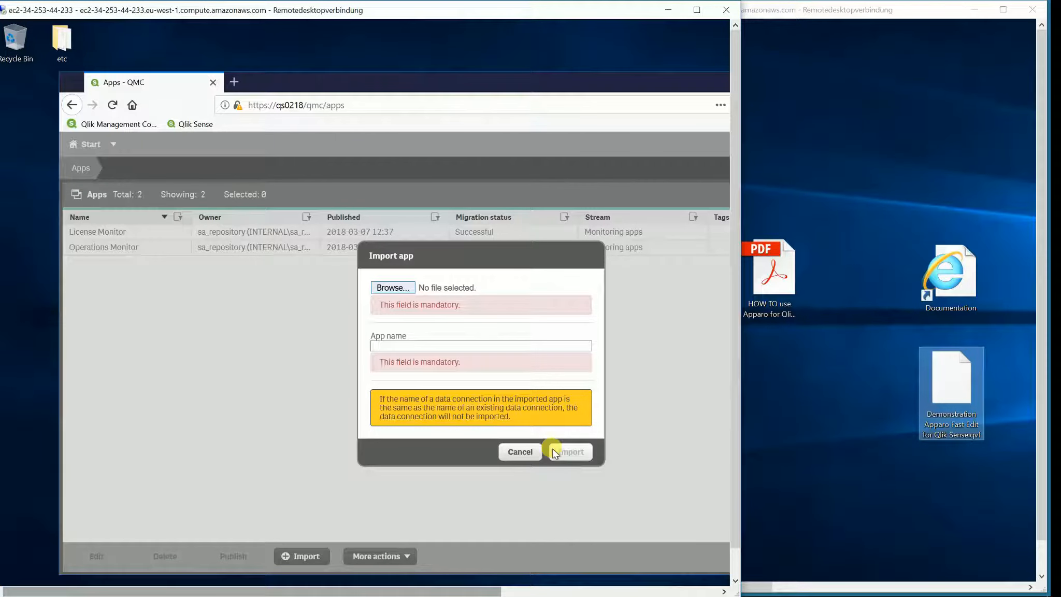
pyautogui.click(553, 450)
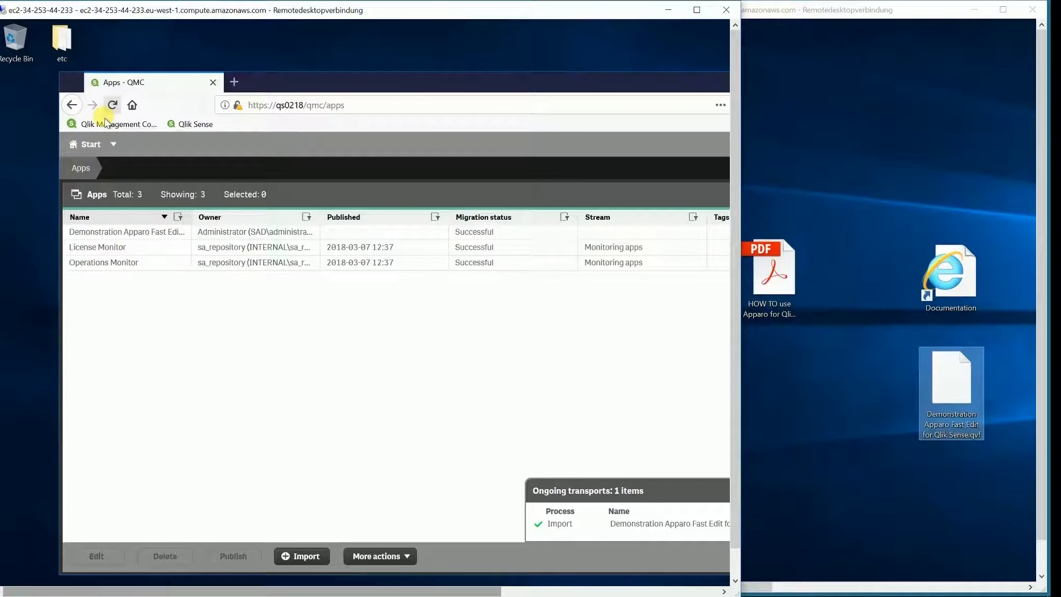
# Step: Open the certificate export page of the management console and add the machine name apparo
pyautogui.click(84, 148)
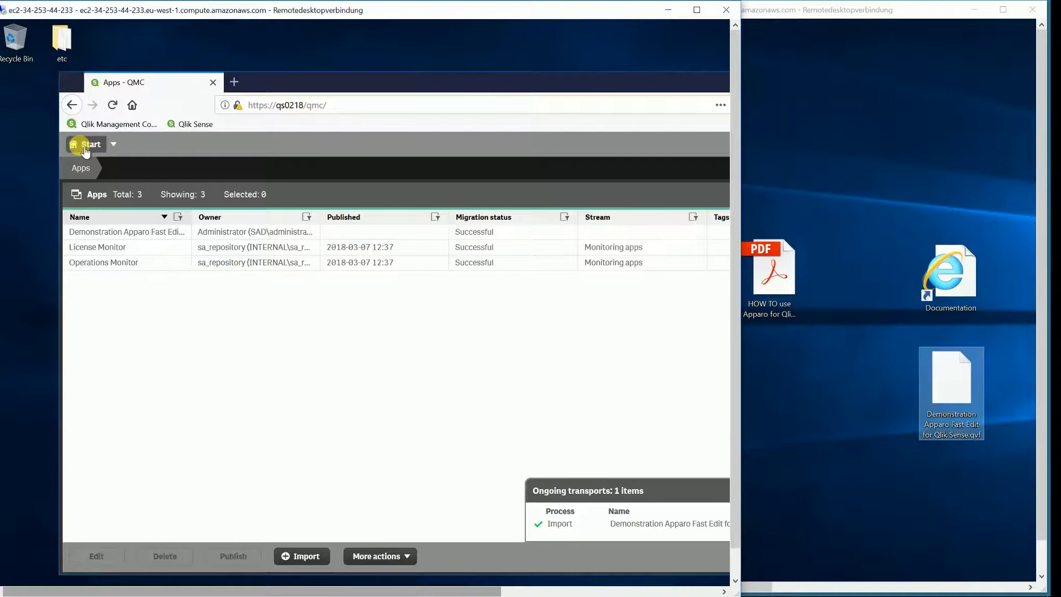
pyautogui.scroll(-3, 98, 366)
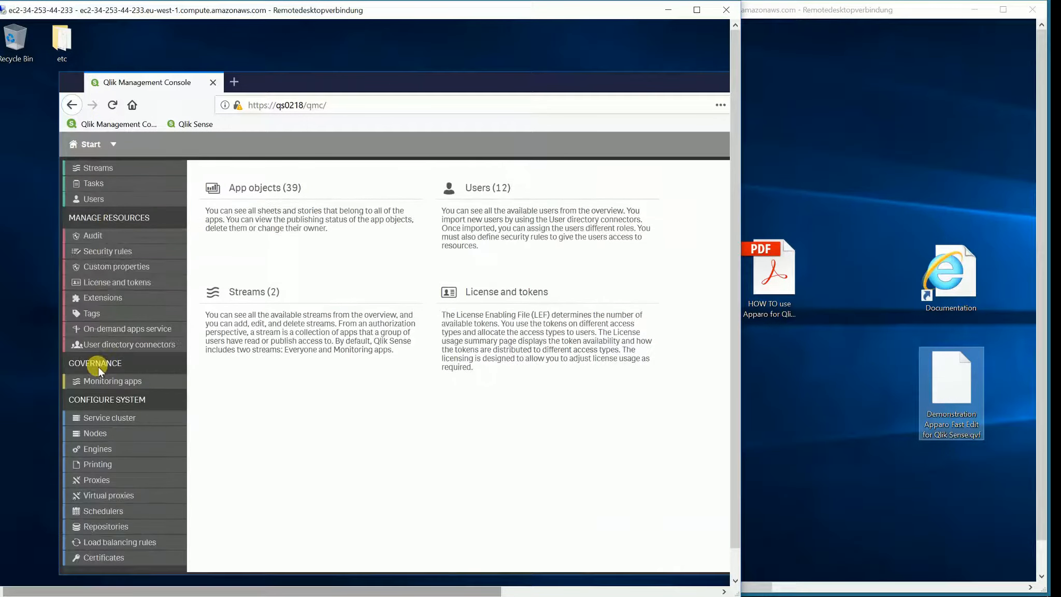
pyautogui.click(113, 560)
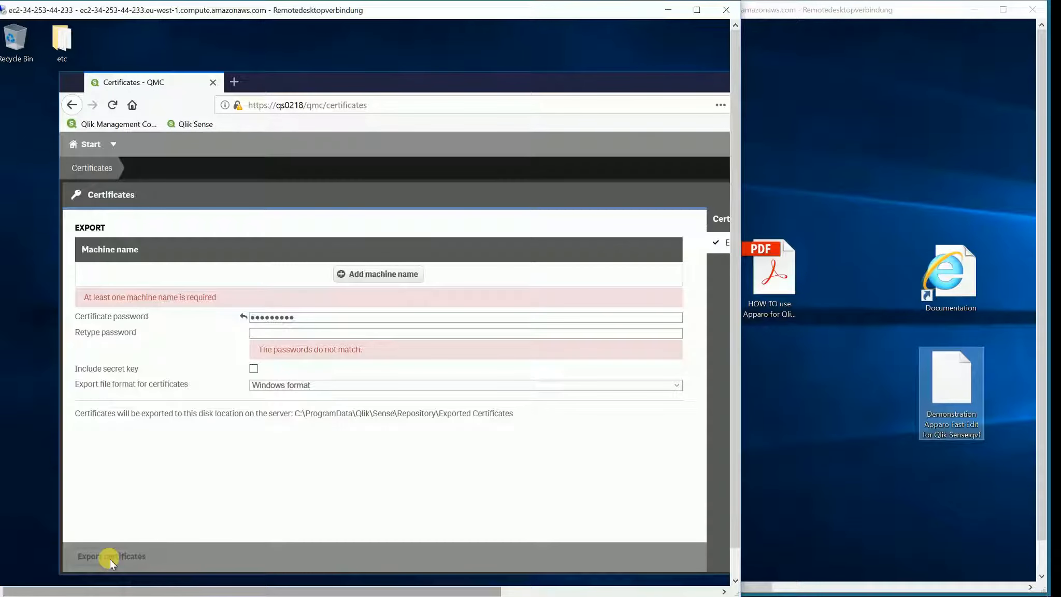
pyautogui.click(394, 280)
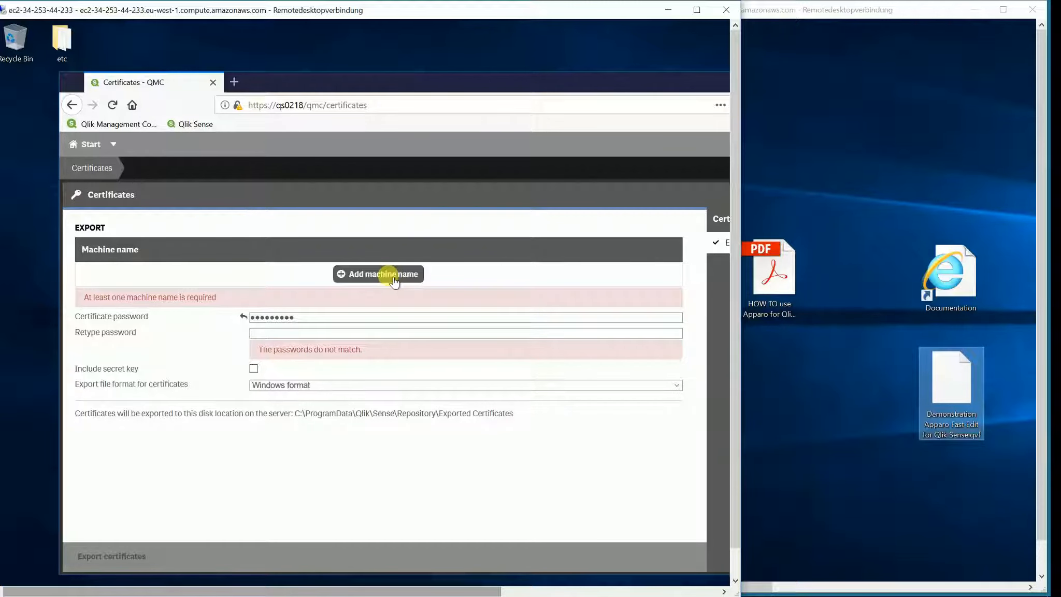
pyautogui.write('apparo')
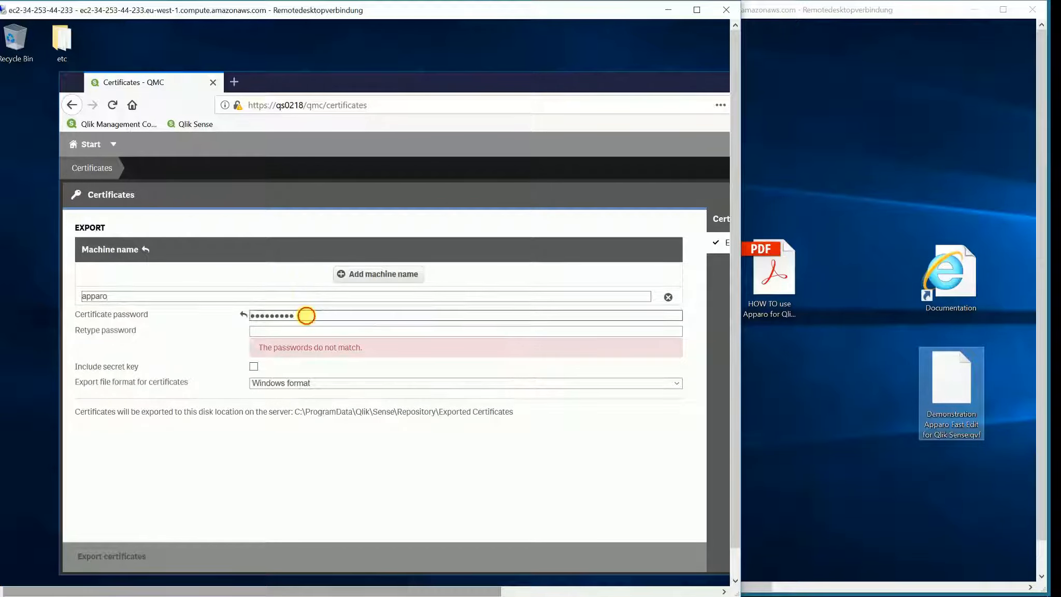
# Step: Export the certificates with the secret key included, protected by a newly entered and retyped certificate password
pyautogui.moveTo(303, 314); pyautogui.dragTo(201, 314)
pyautogui.write('••••••••••')
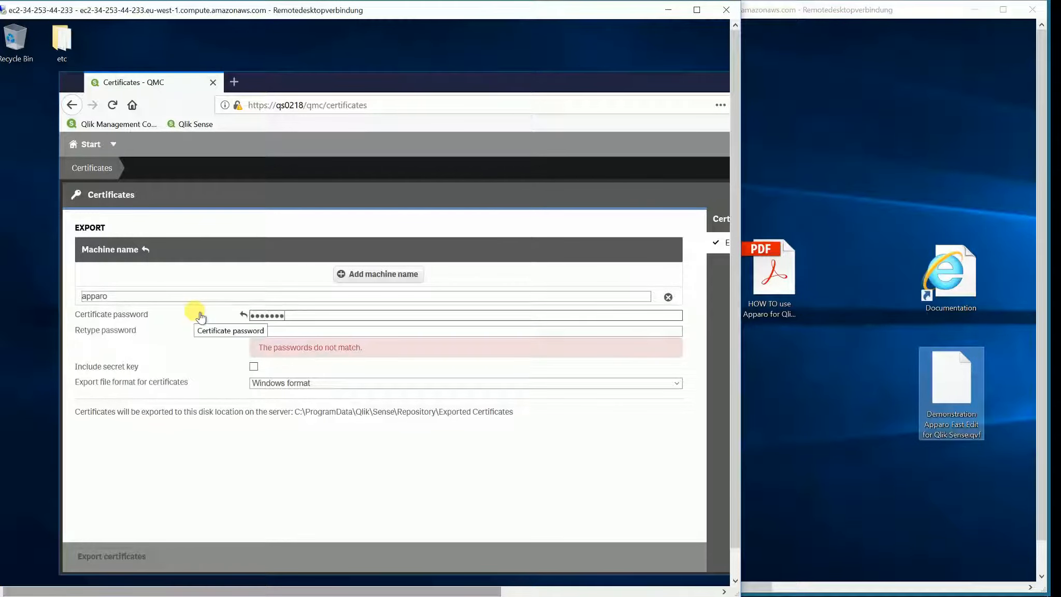
pyautogui.press('Tab')
pyautogui.write('•••••••••••')
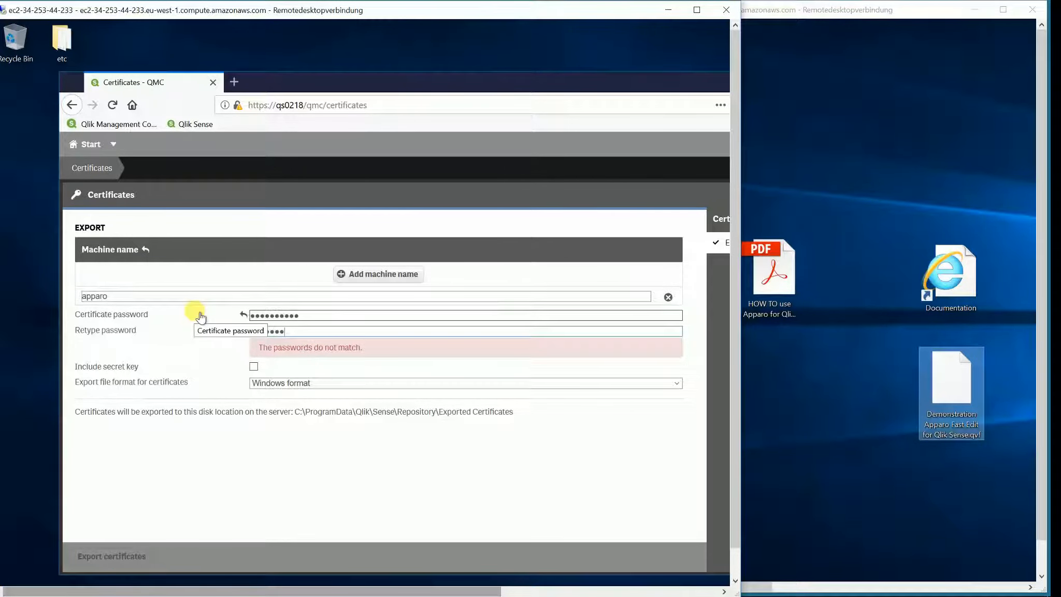
pyautogui.click(254, 346)
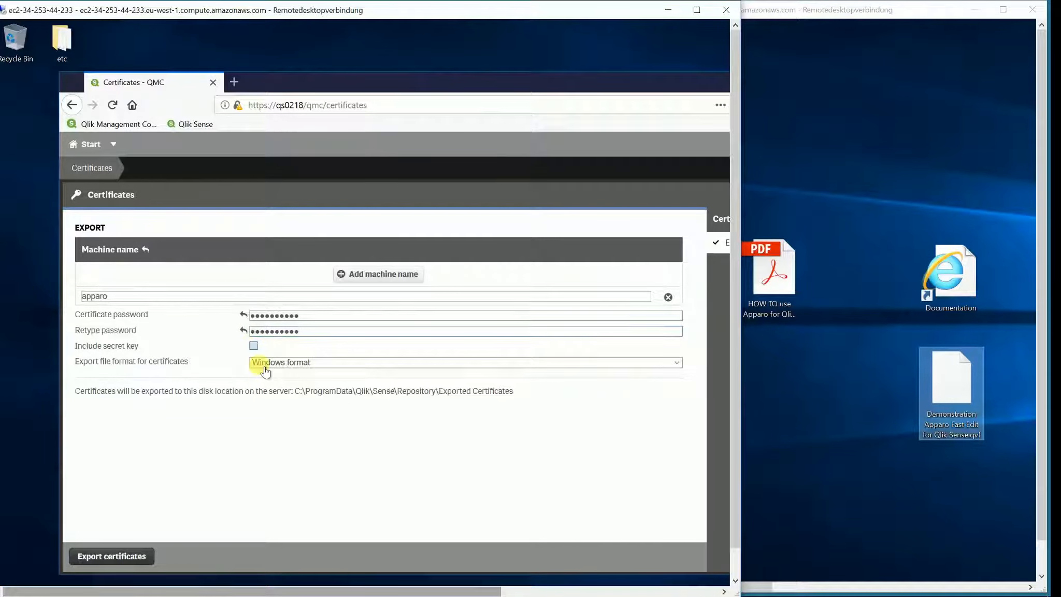
pyautogui.click(129, 553)
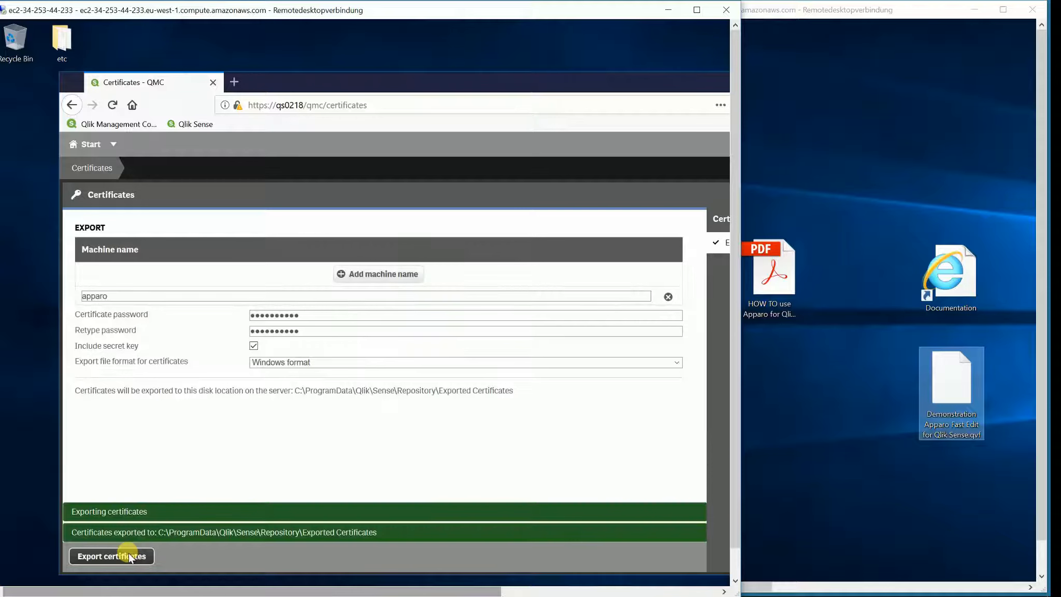
# Step: Close the browser window on the Qlik Sense server to get back to its desktop
pyautogui.moveTo(289, 84); pyautogui.dragTo(215, 86)
pyautogui.moveTo(609, 86); pyautogui.dragTo(549, 83)
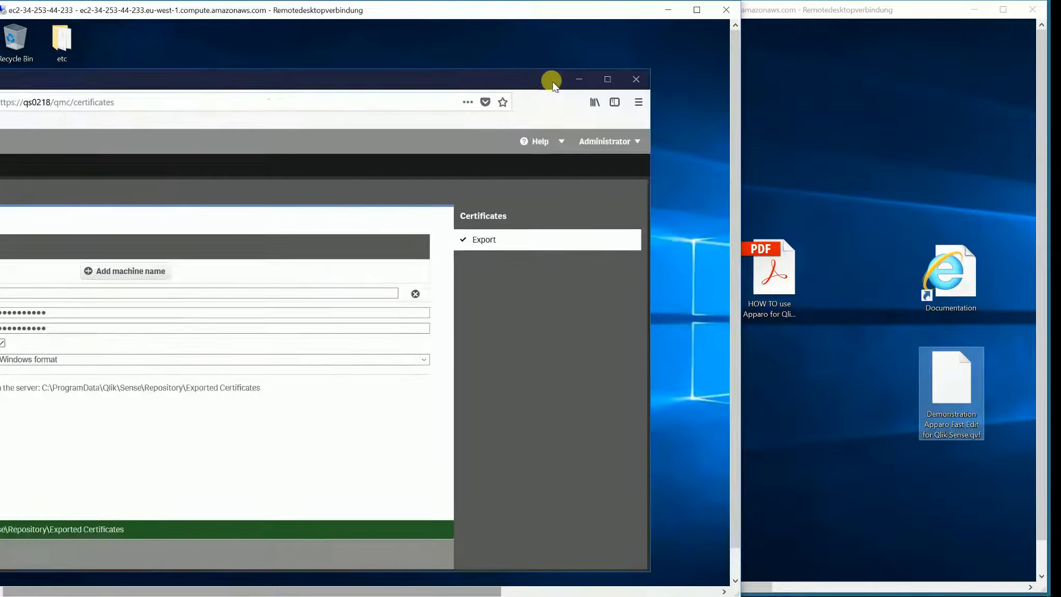
pyautogui.click(637, 82)
pyautogui.click(734, 557)
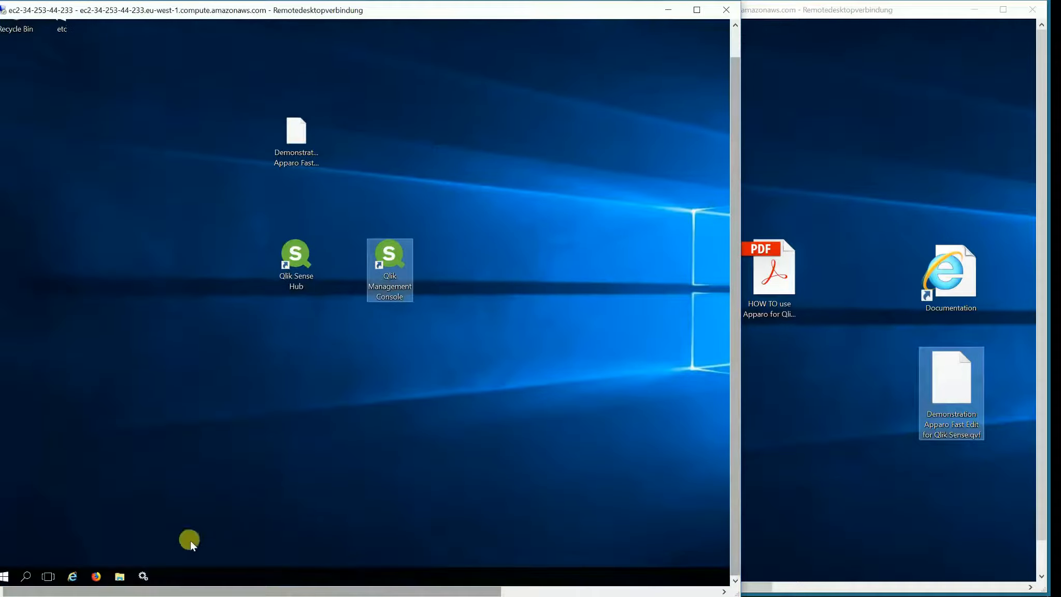
# Step: Open the folder c:\ProgramData in File Explorer on the Qlik Sense server
pyautogui.click(116, 584)
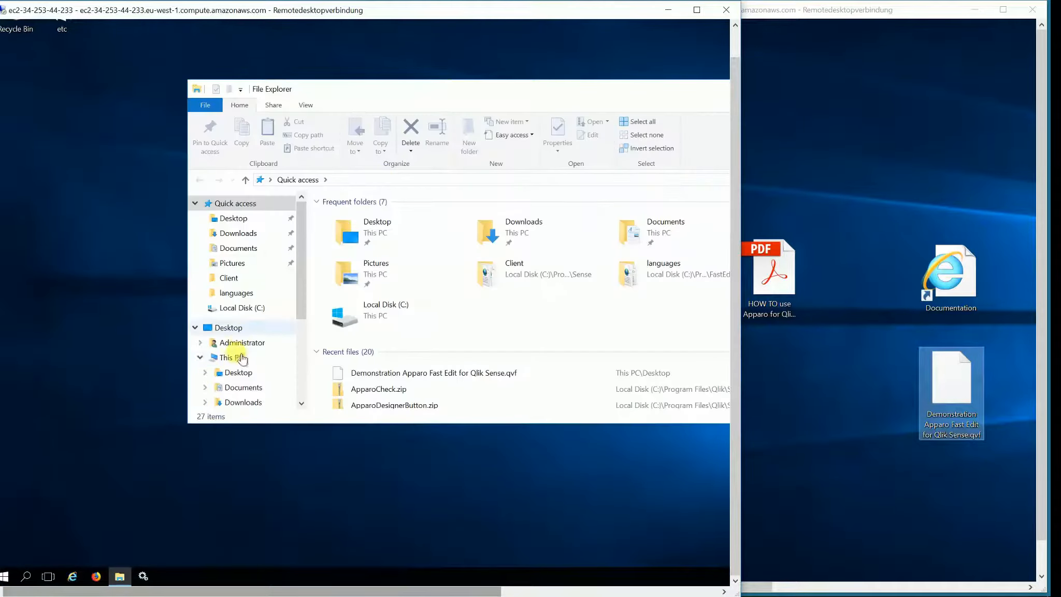
pyautogui.click(231, 308)
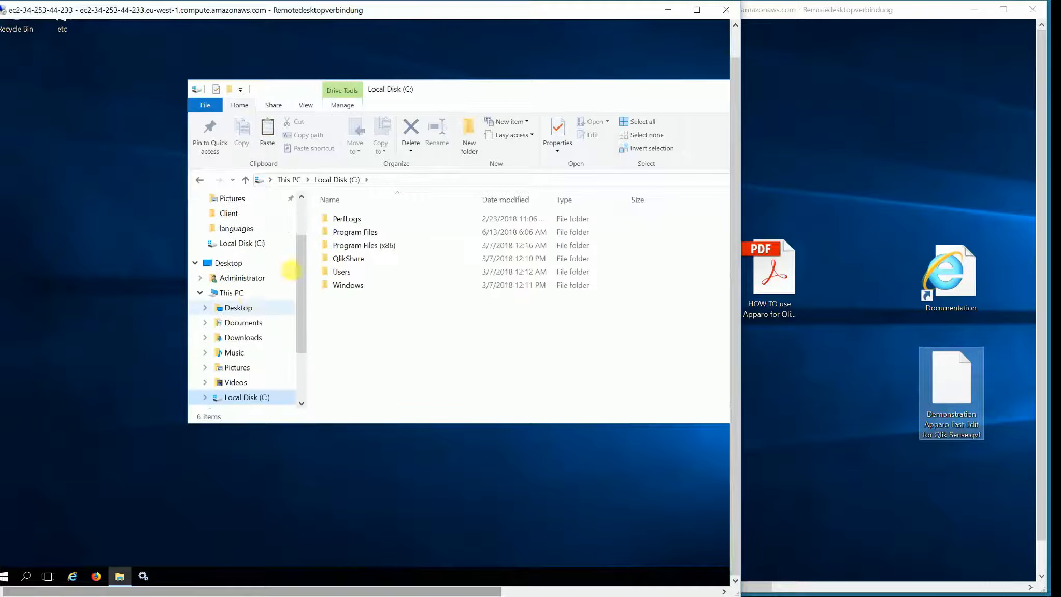
pyautogui.click(399, 179)
pyautogui.write('c:\\POr')
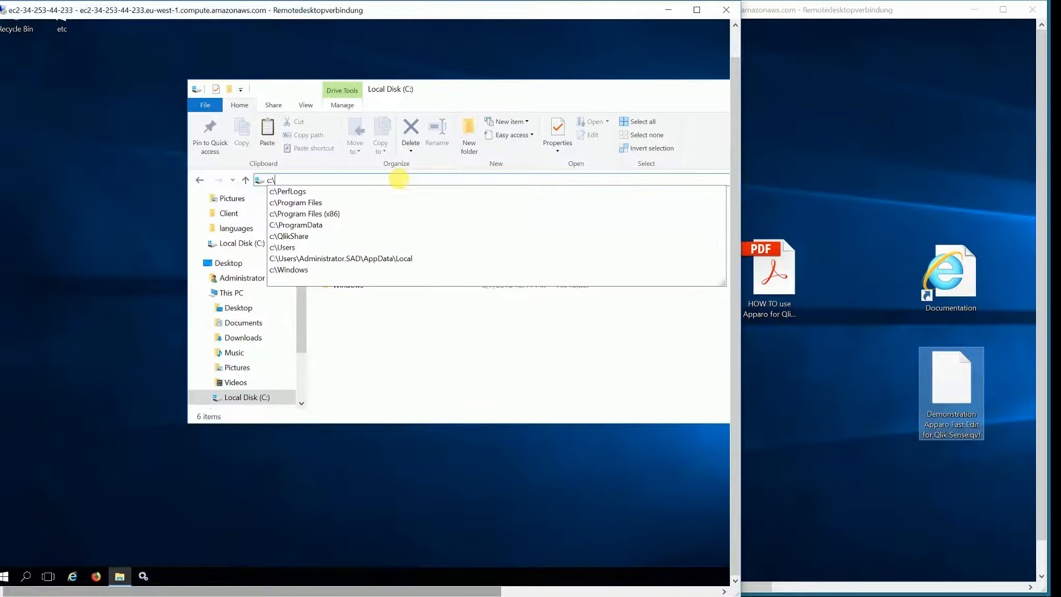
pyautogui.press('BackSpace')
pyautogui.press('BackSpace')
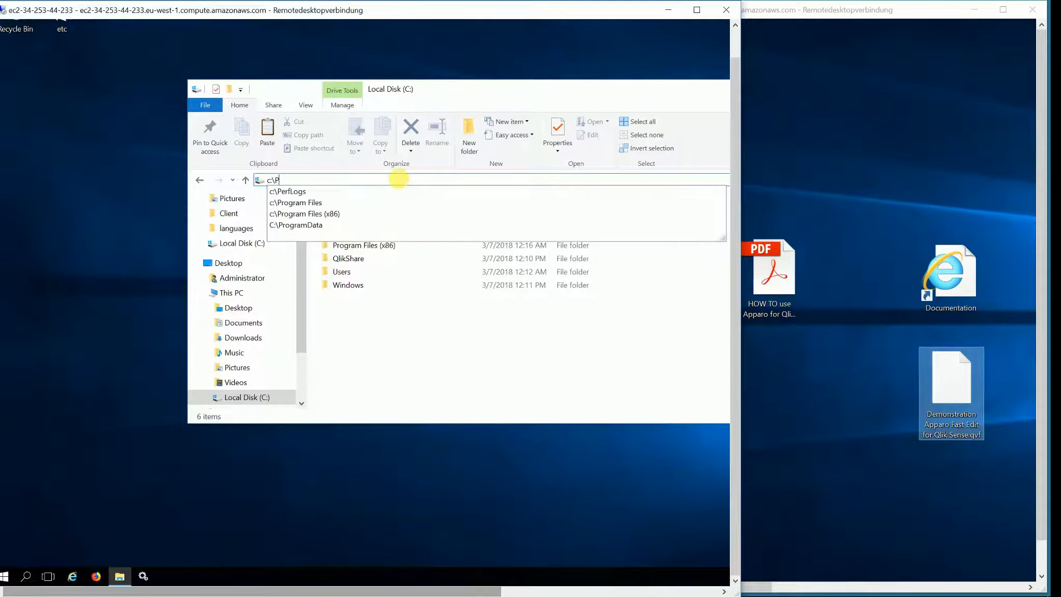
pyautogui.write('rogramData')
pyautogui.press('Return')
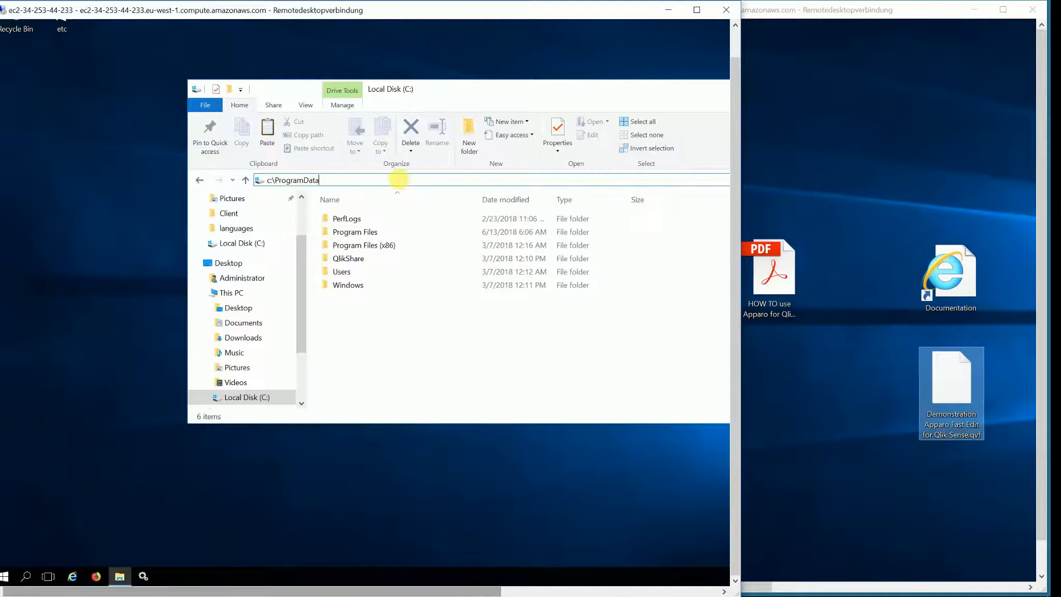
# Step: Go to Qlik\Sense\Repository\Exported Certificates\apparo inside ProgramData and copy the client.pfx certificate
pyautogui.doubleClick(339, 273)
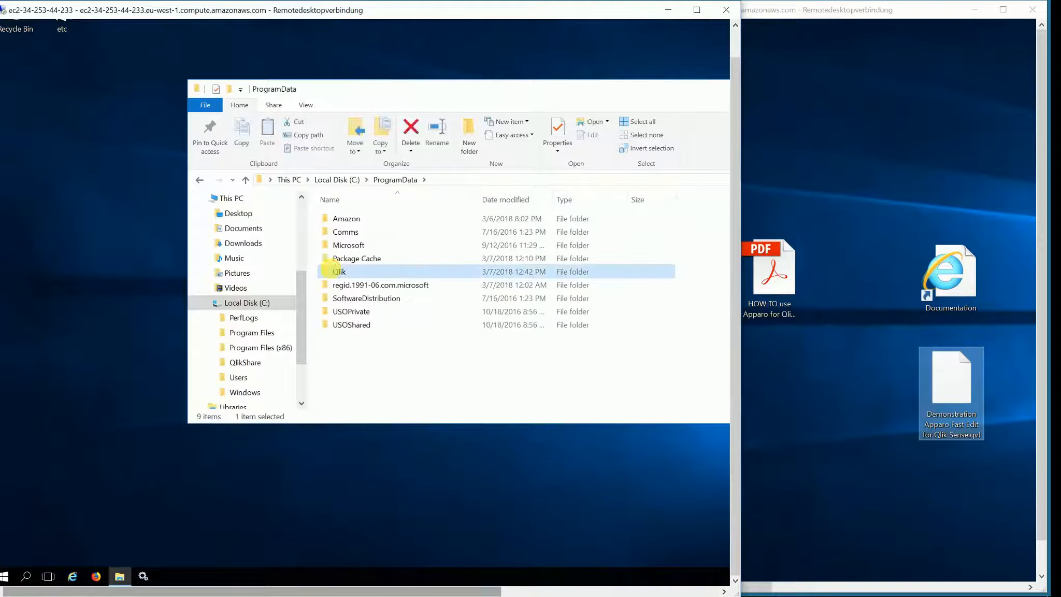
pyautogui.doubleClick(338, 247)
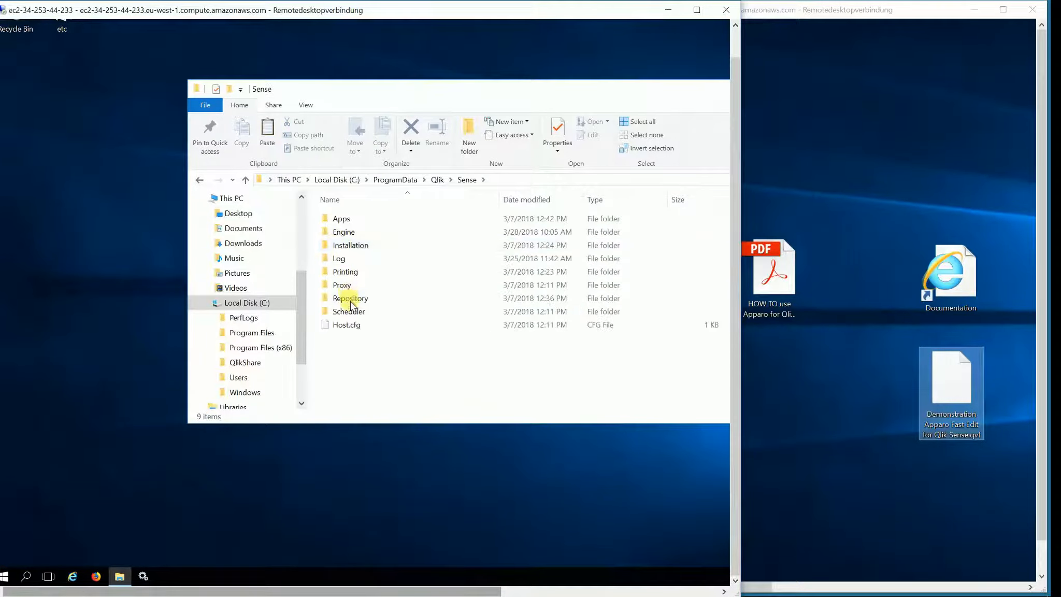
pyautogui.click(350, 299)
pyautogui.doubleClick(350, 300)
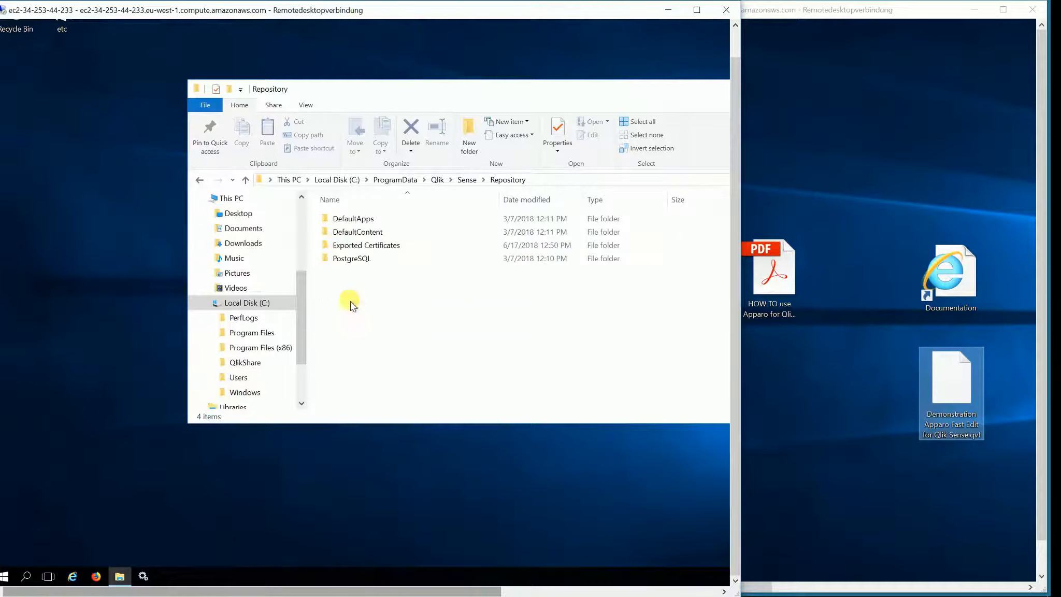
pyautogui.doubleClick(355, 245)
pyautogui.doubleClick(349, 237)
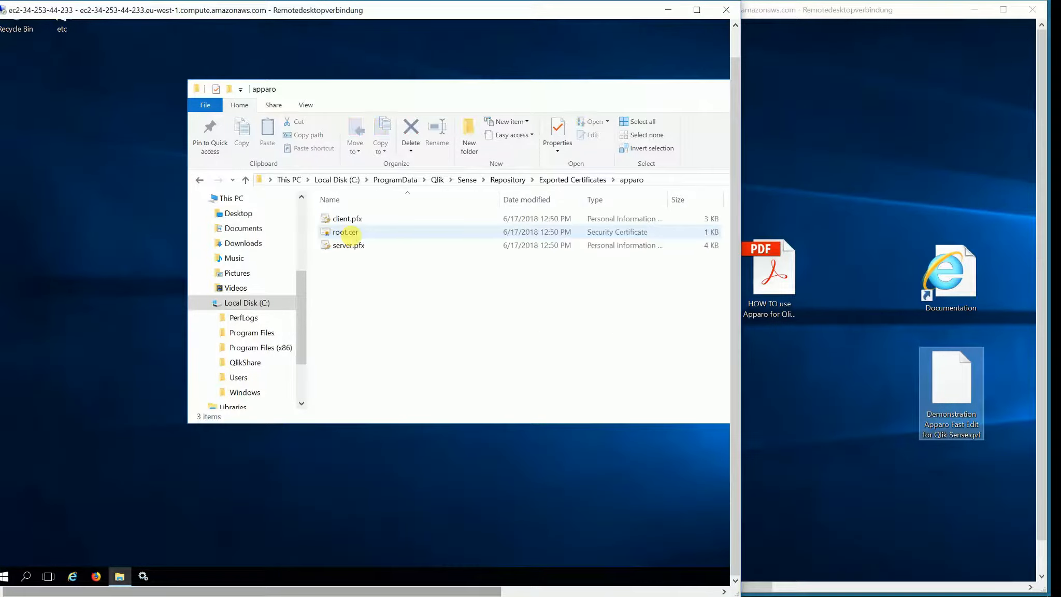
pyautogui.rightClick(351, 220)
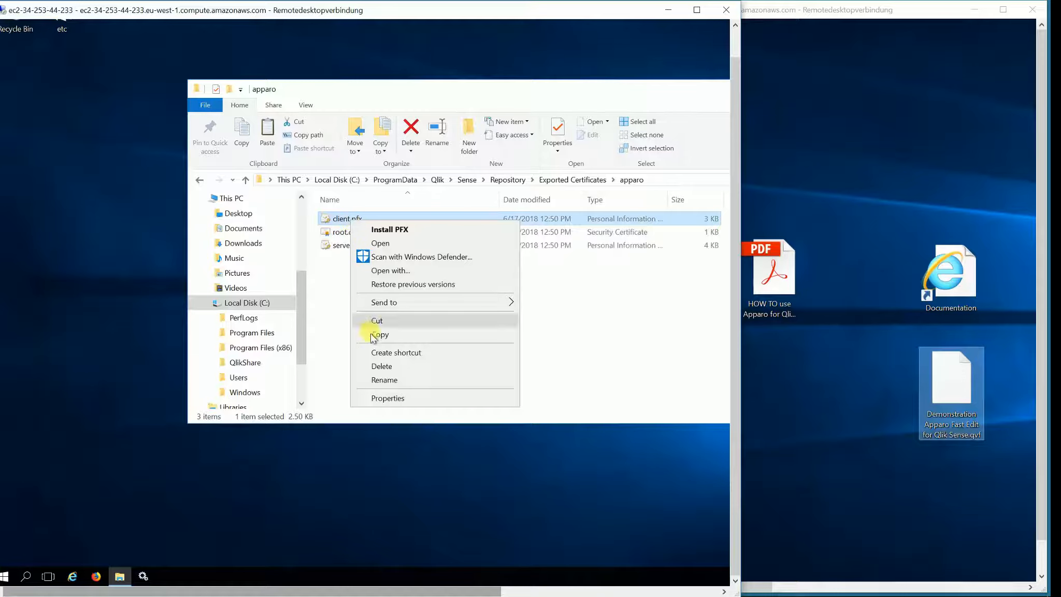
pyautogui.click(373, 335)
# Step: Switch to the Apparo server's remote session and paste client.pfx into the root of drive C:, replacing the existing file
pyautogui.click(761, 113)
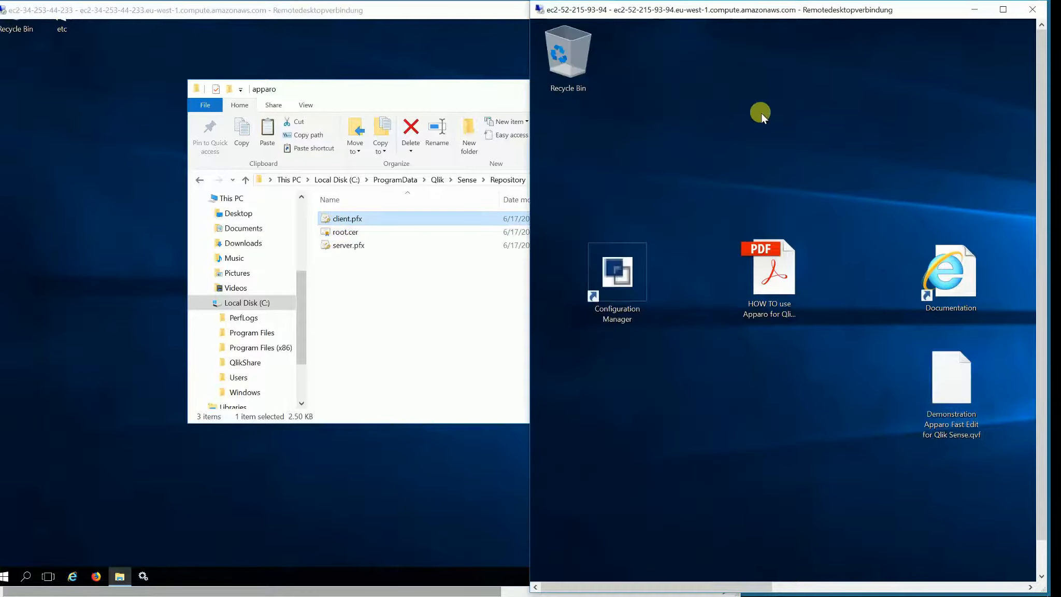
pyautogui.moveTo(532, 218); pyautogui.dragTo(238, 220)
pyautogui.click(1041, 561)
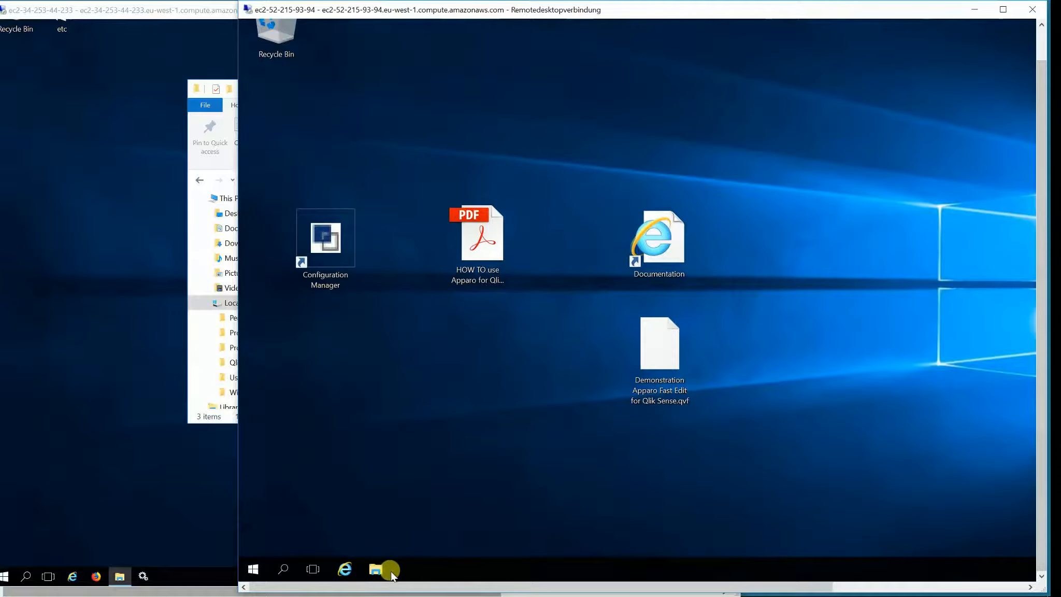
pyautogui.press('super+e')
pyautogui.click(474, 350)
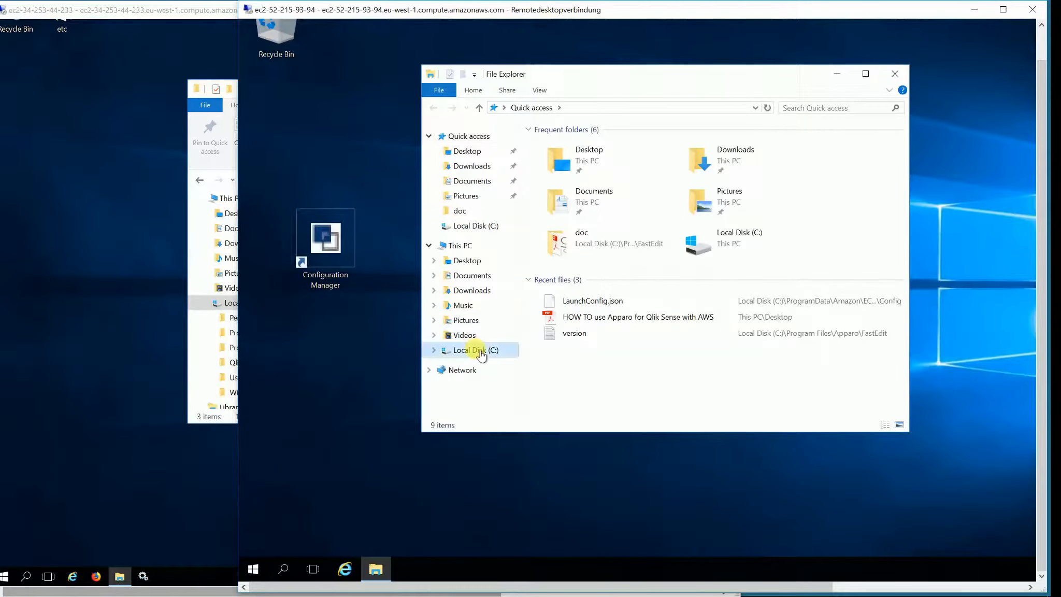
pyautogui.rightClick(624, 311)
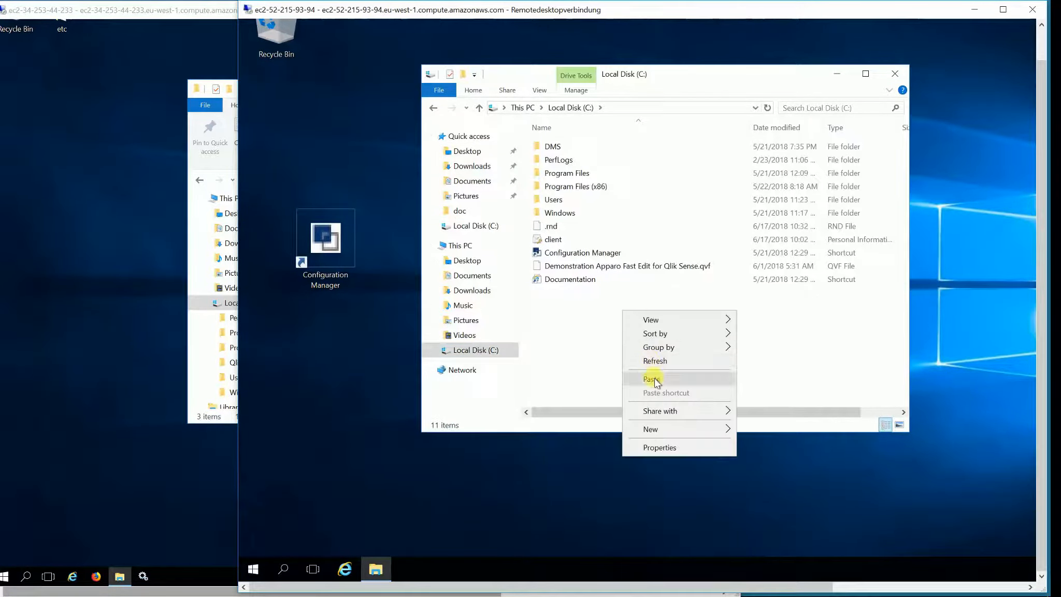
pyautogui.click(652, 379)
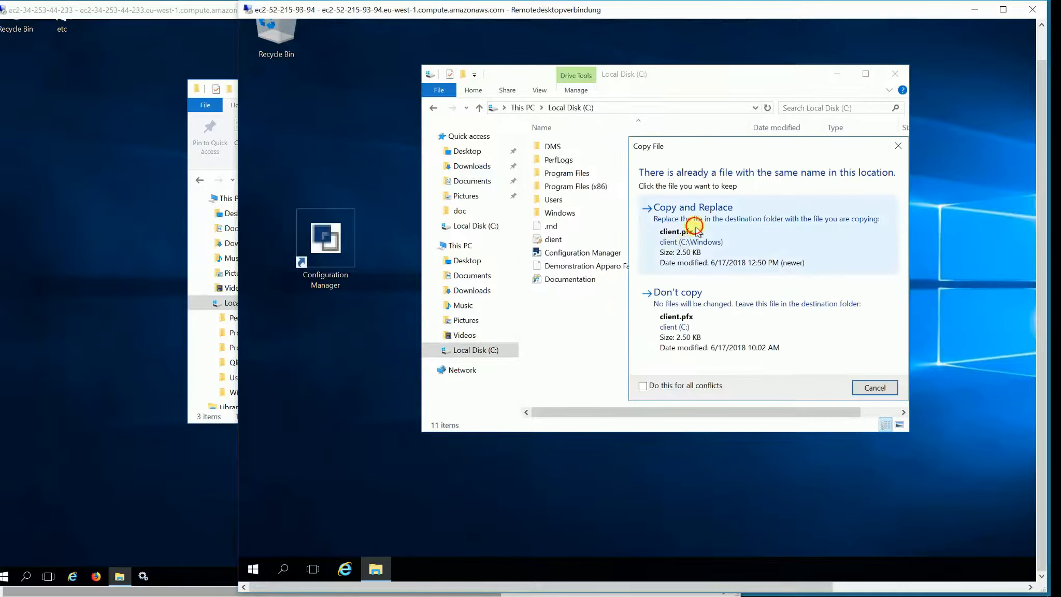
pyautogui.click(694, 228)
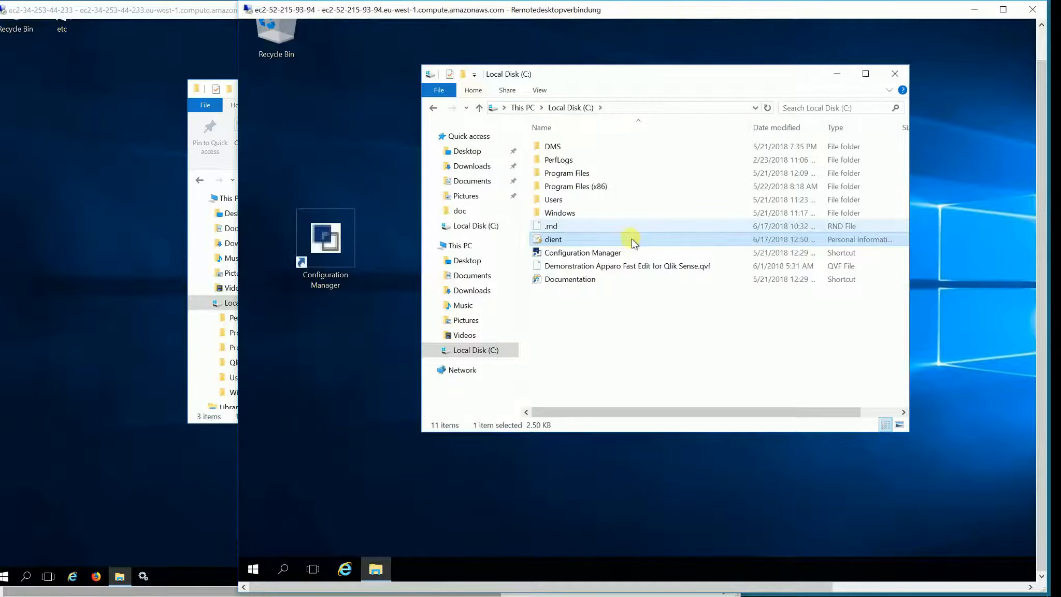
# Step: Launch Configuration Manager from drive C:, close the File Explorer window and centre the Configuration Manager window on the desktop
pyautogui.doubleClick(570, 255)
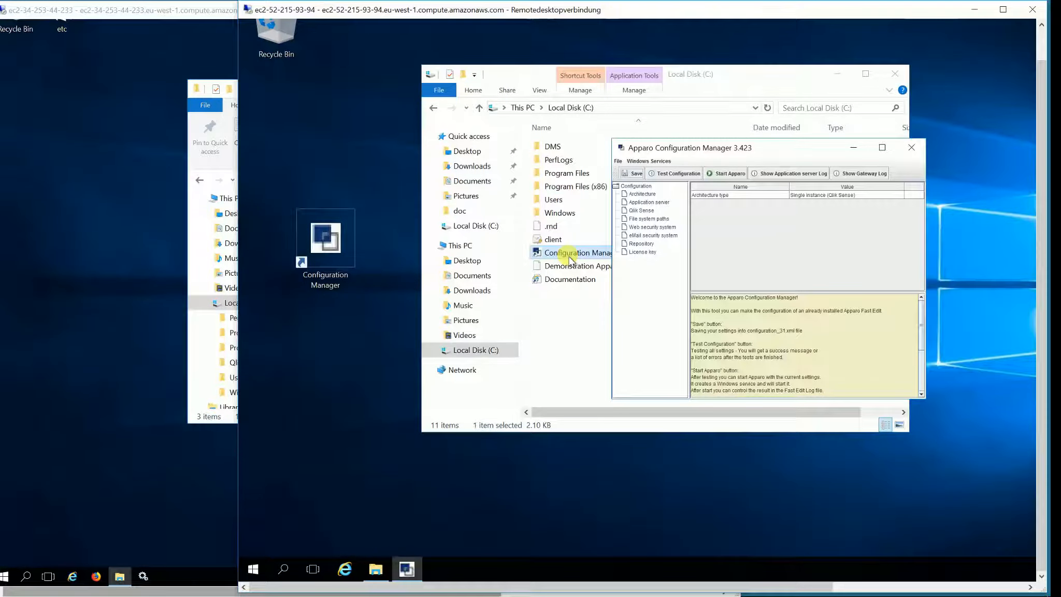
pyautogui.click(896, 73)
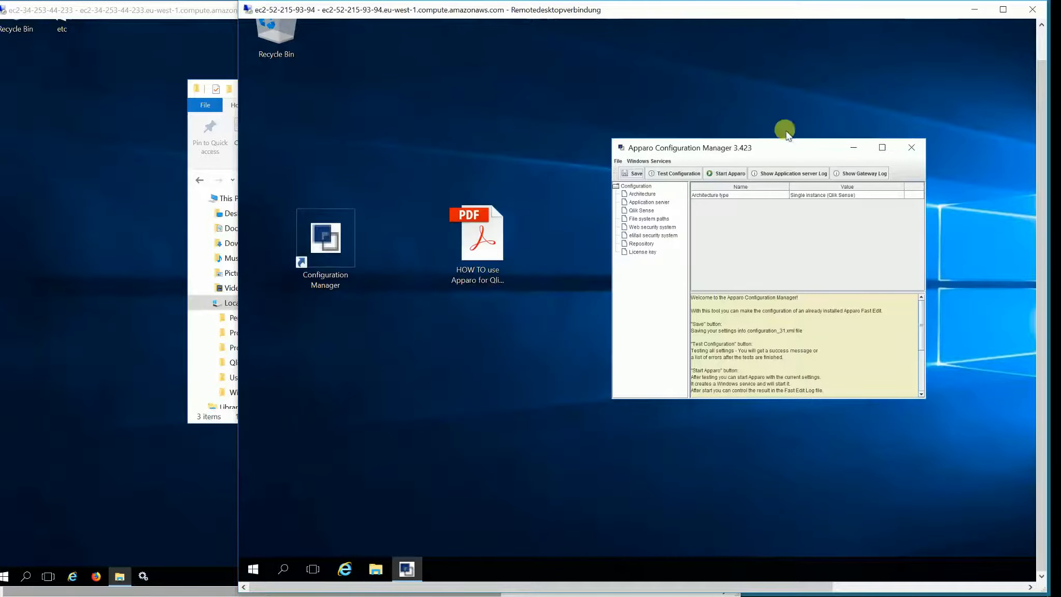
pyautogui.moveTo(699, 153); pyautogui.dragTo(558, 166)
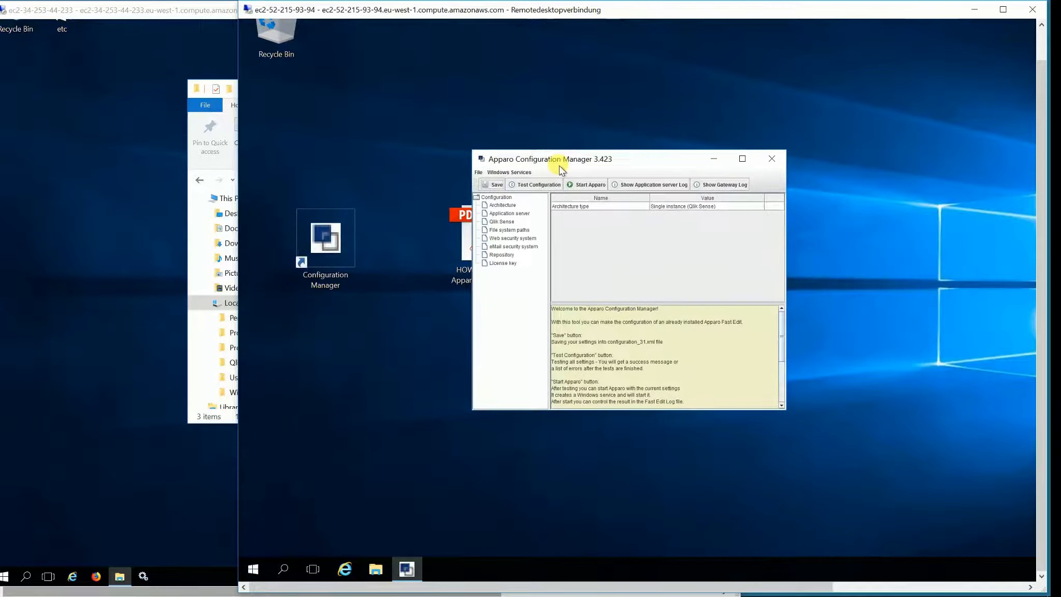
# Step: In the application server settings, set the host name to 52.215.93.24 and the Apparo gateway protocol to http
pyautogui.click(499, 214)
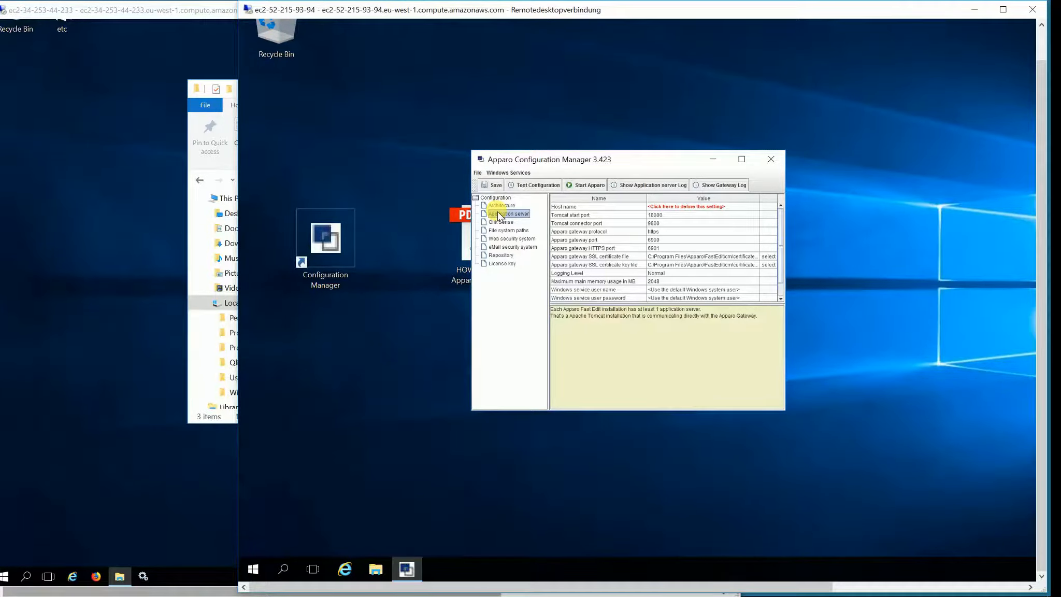
pyautogui.click(657, 207)
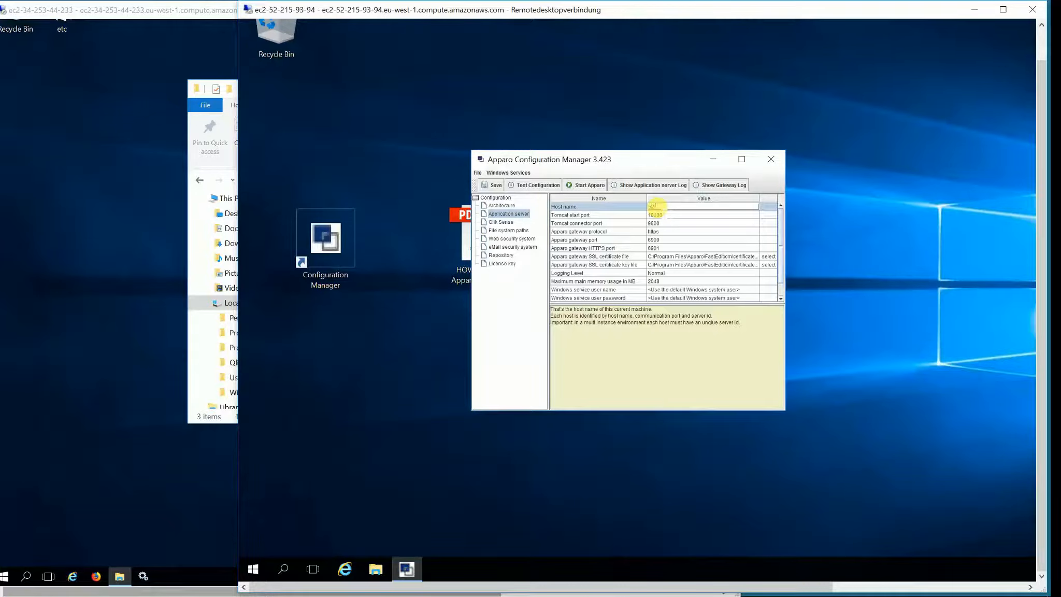
pyautogui.write('52.215.93.24')
pyautogui.click(661, 213)
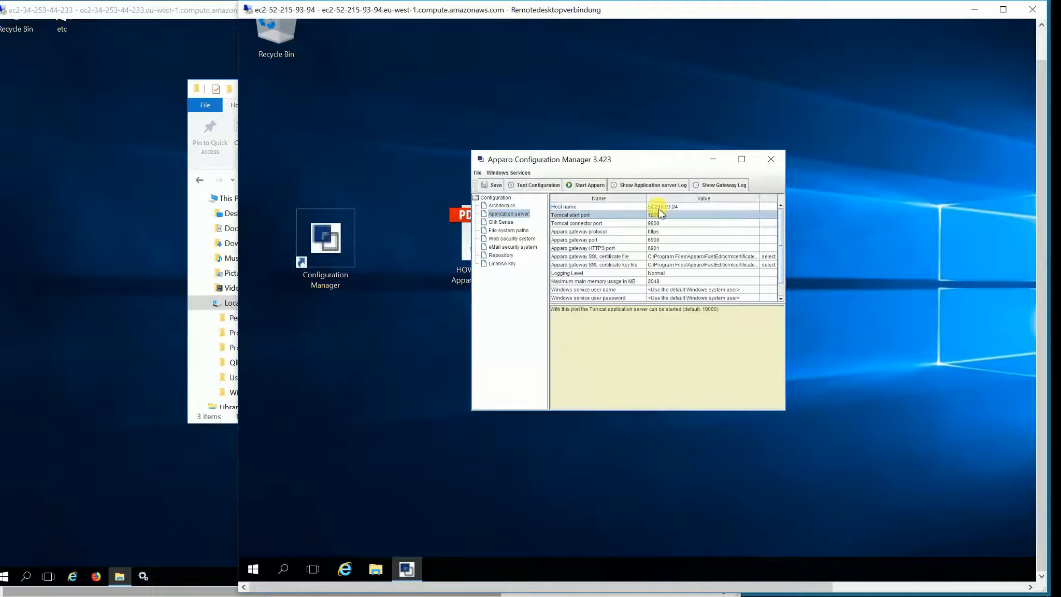
pyautogui.click(664, 231)
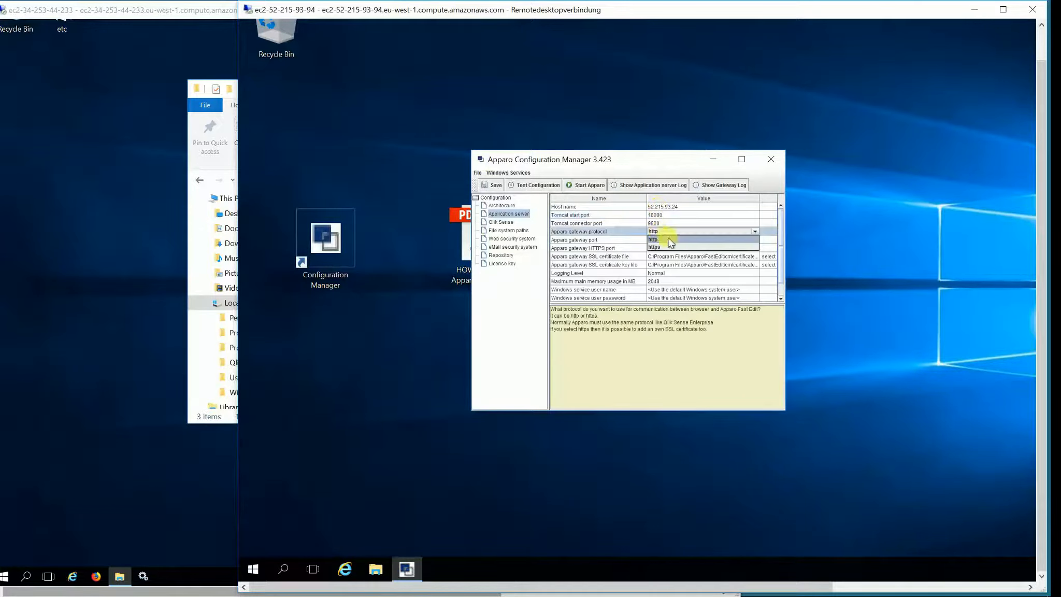
pyautogui.click(664, 240)
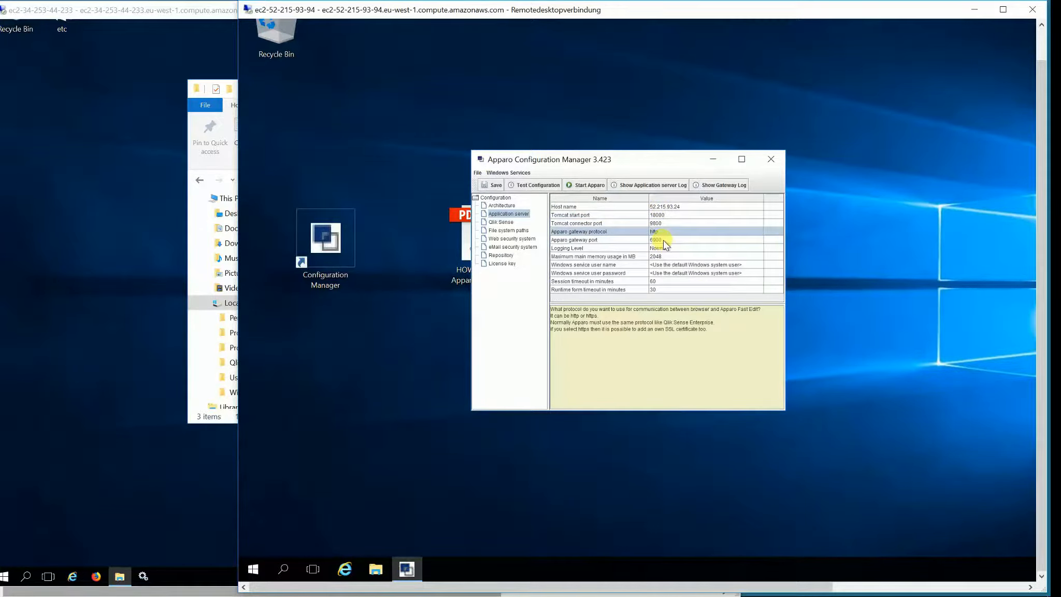
# Step: In the Qlik Sense settings, set the Qlik Sense host to 34.253.44.233 and the admin domain to SAD
pyautogui.click(504, 222)
pyautogui.click(662, 208)
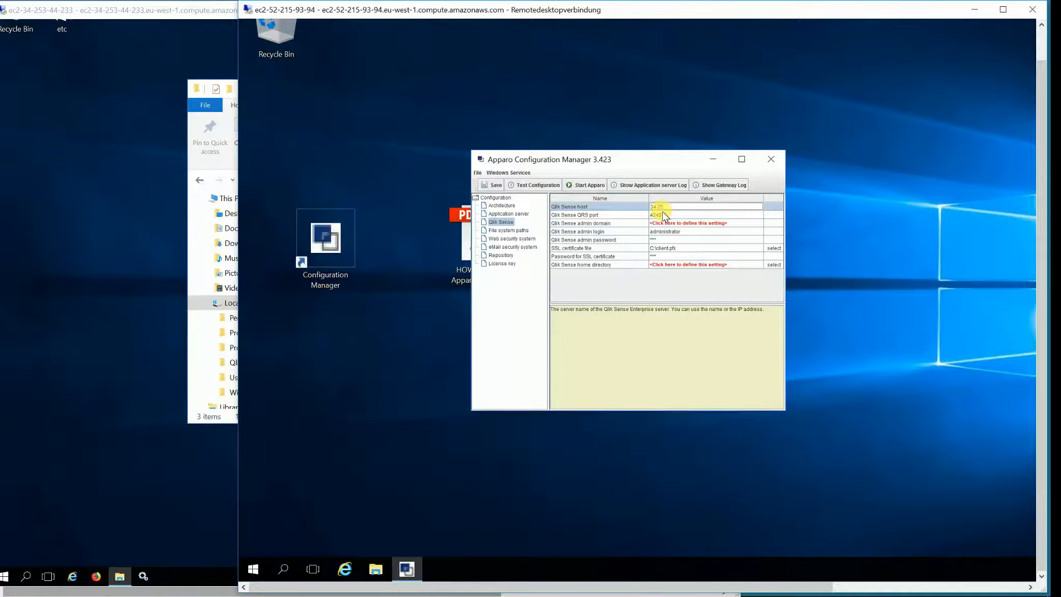
pyautogui.write('34.253.44.233')
pyautogui.click(665, 215)
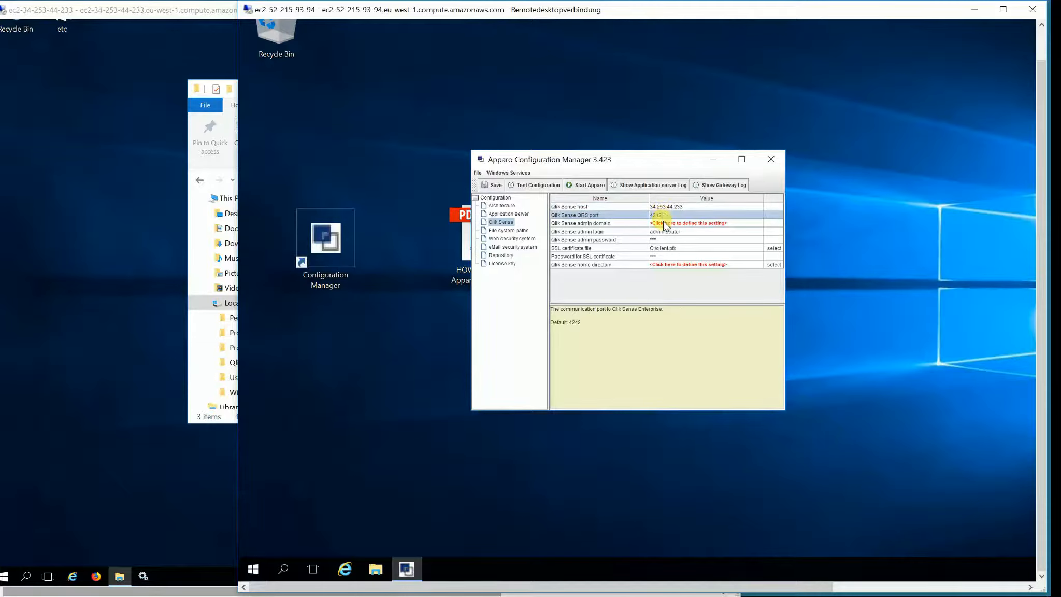
pyautogui.click(664, 223)
pyautogui.write('SAD')
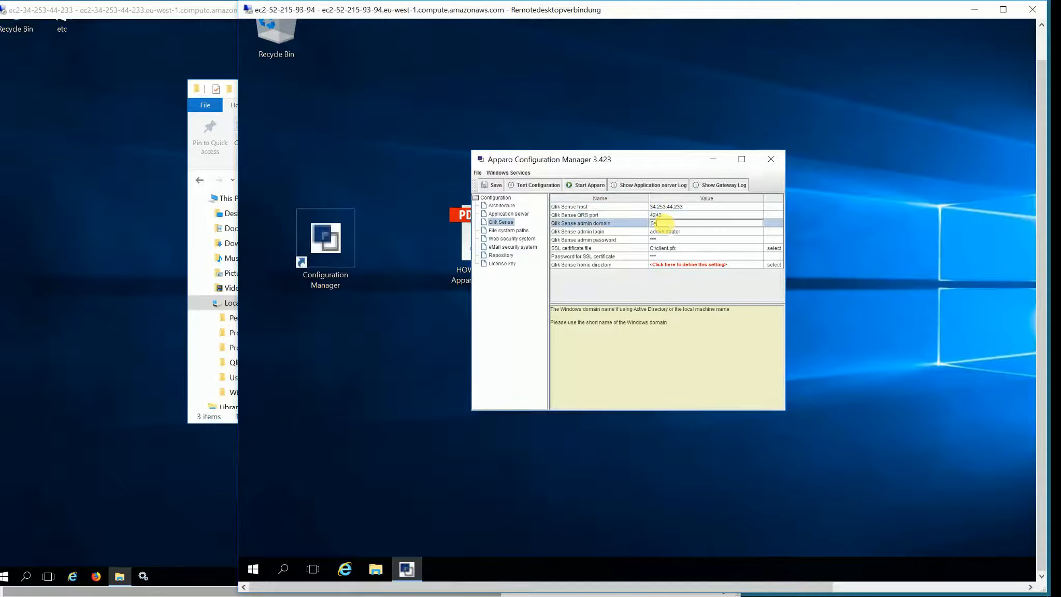
pyautogui.press('Return')
# Step: Enter the Qlik Sense admin password and the password for the SSL certificate
pyautogui.click(658, 239)
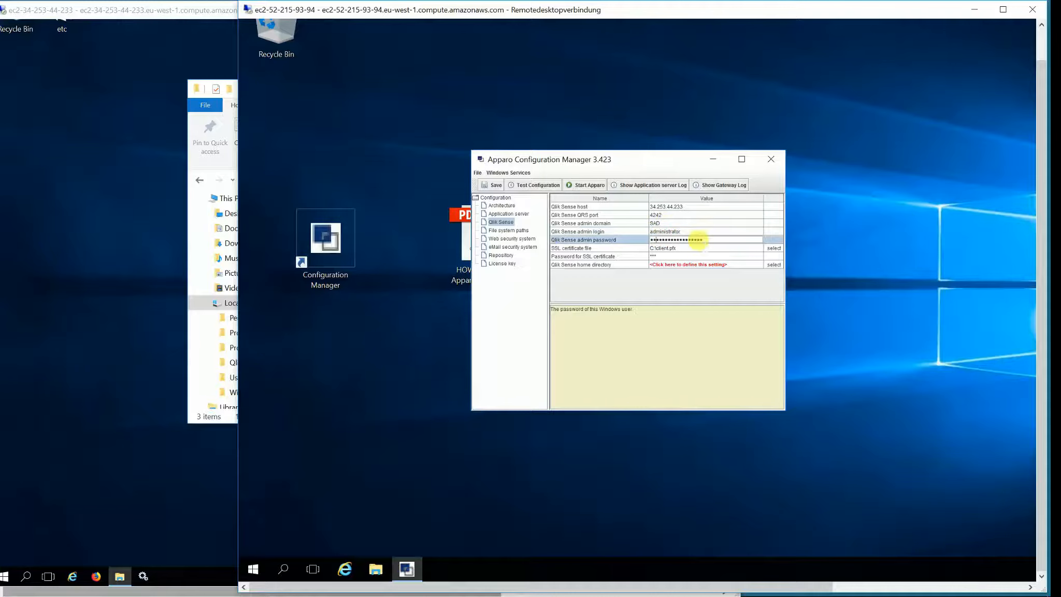
pyautogui.write('•••••••••••••••••')
pyautogui.press('Return')
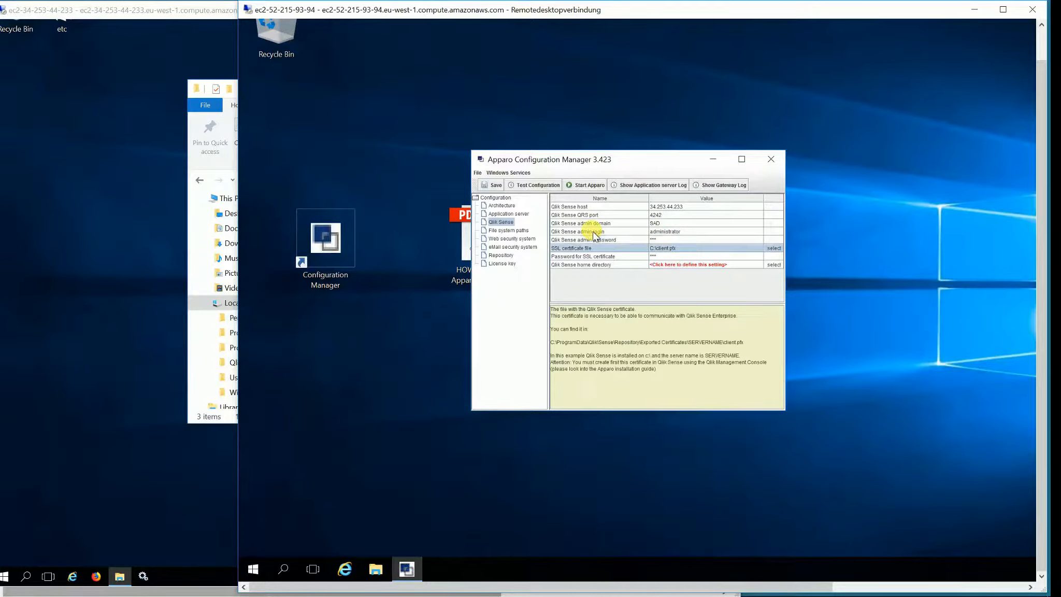
pyautogui.click(667, 257)
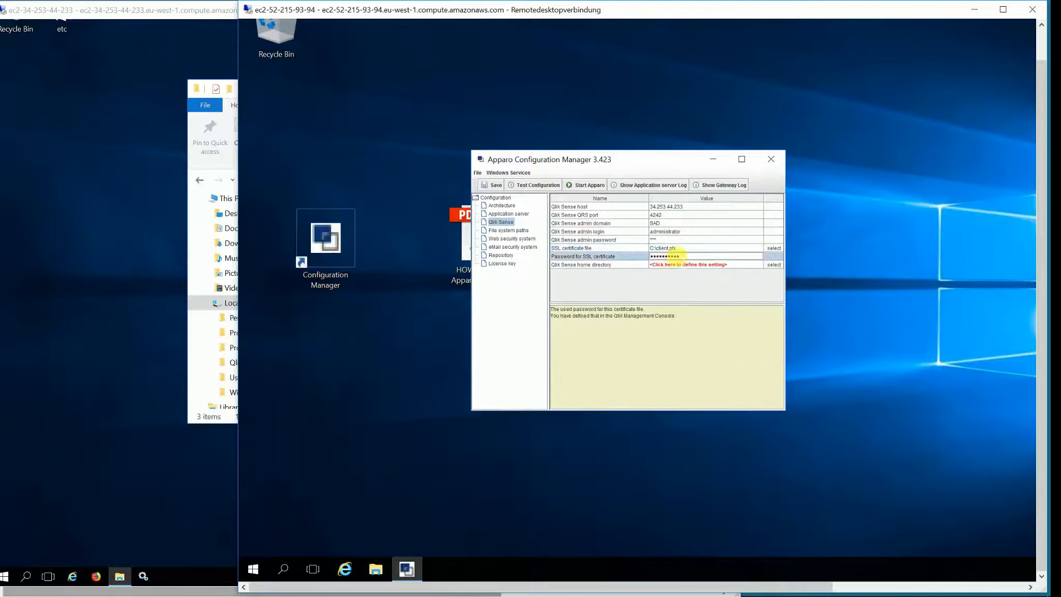
pyautogui.press('BackSpace')
pyautogui.write('•••••••••')
pyautogui.press('Return')
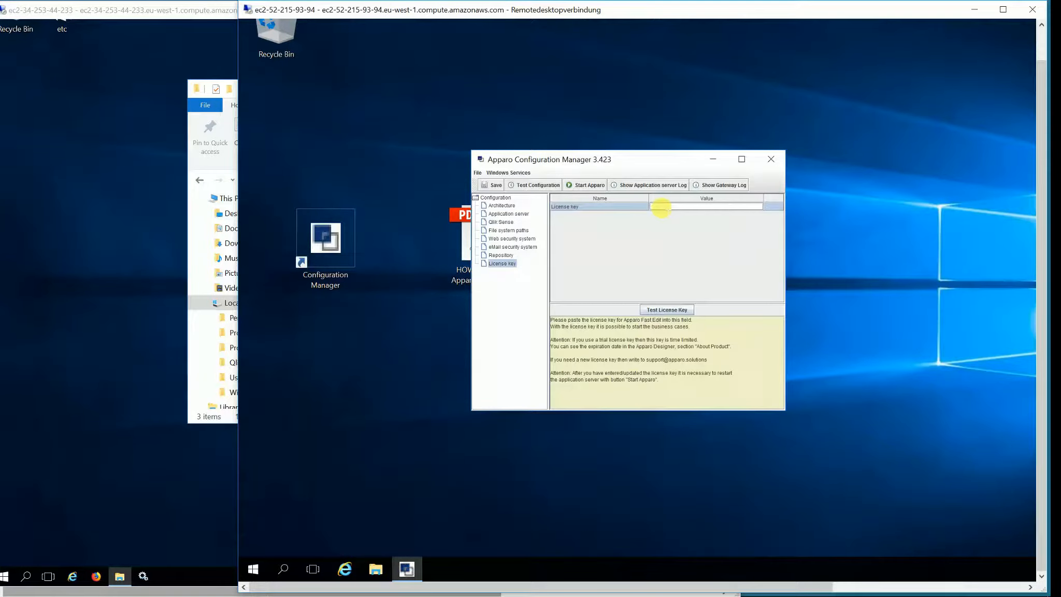
# Step: Enter the Apparo license key, test the configuration and dismiss the result message
pyautogui.press('Return')
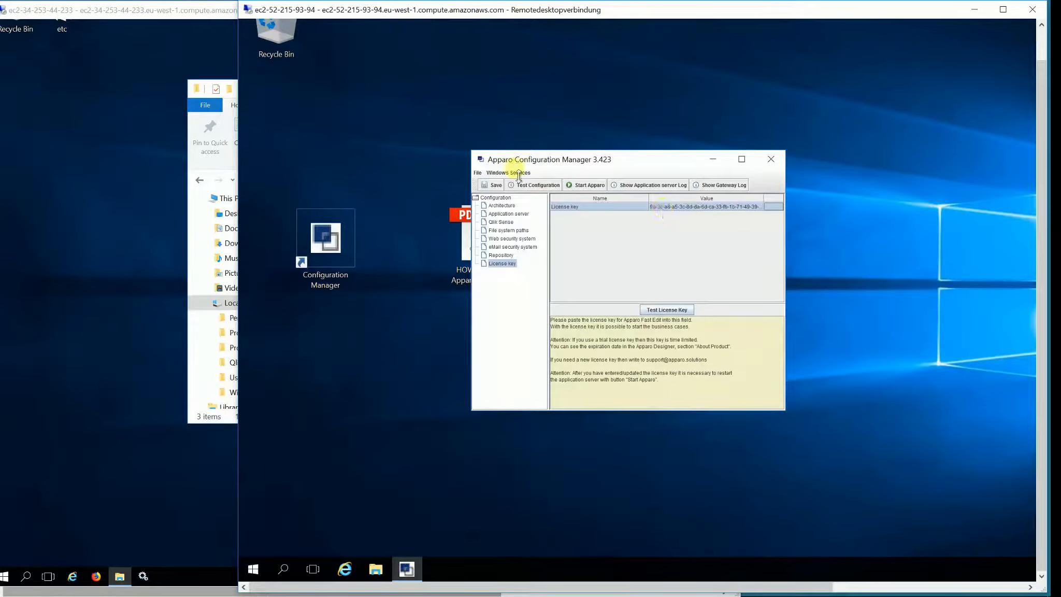
pyautogui.click(531, 191)
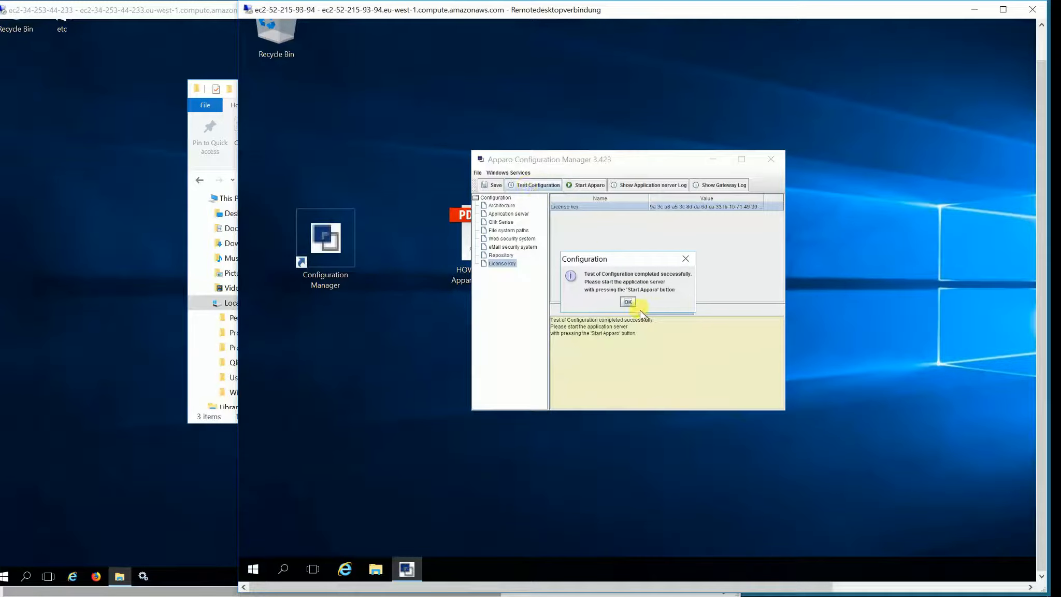
pyautogui.click(628, 302)
# Step: Start Apparo and check the start-up entries at the beginning of the application server log
pyautogui.click(585, 185)
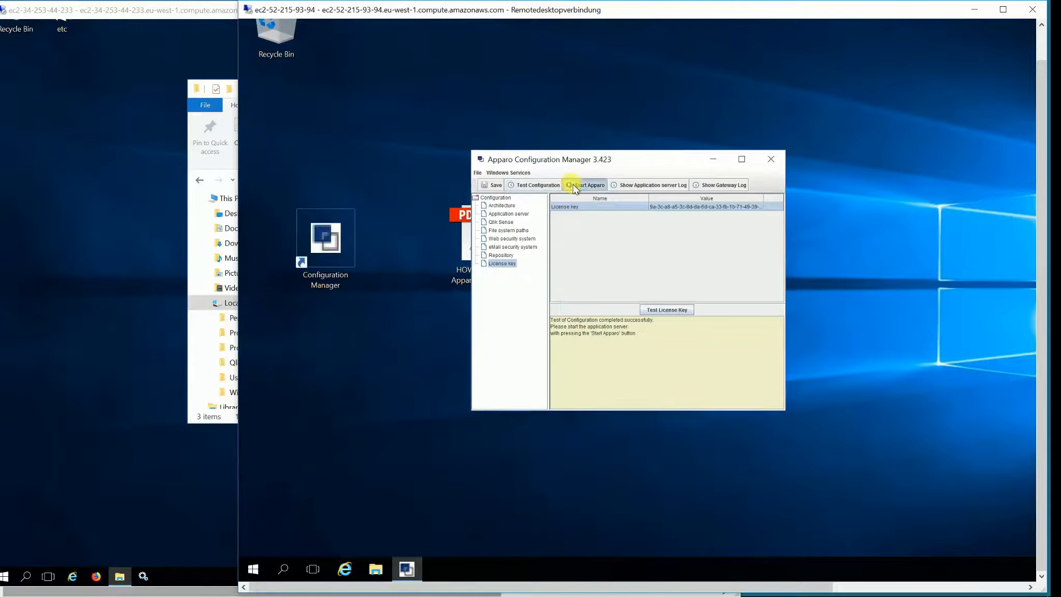
pyautogui.click(612, 298)
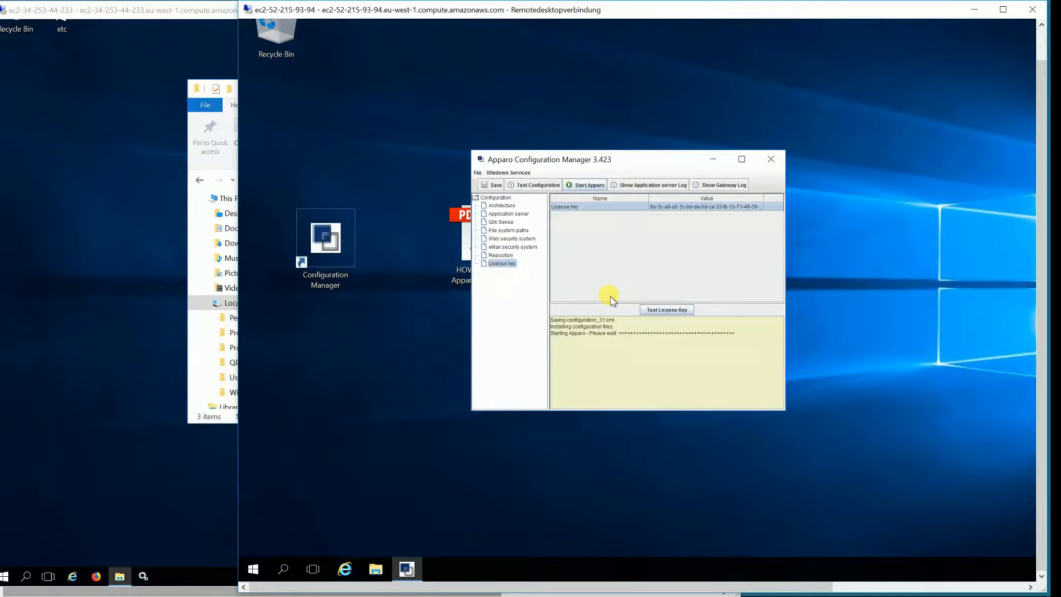
pyautogui.click(641, 186)
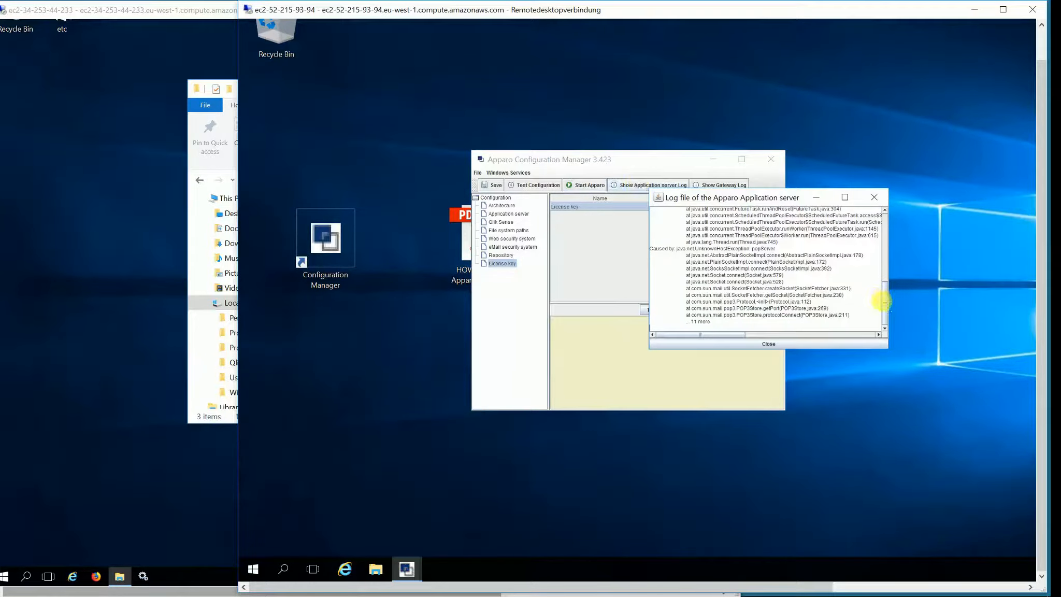
pyautogui.scroll(15, 875, 259)
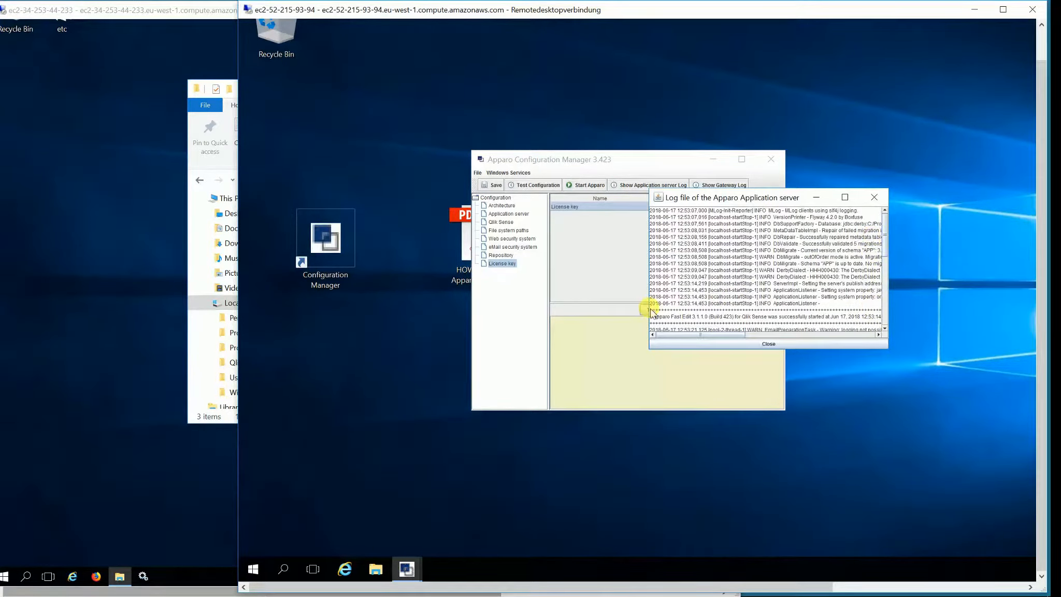
pyautogui.click(766, 343)
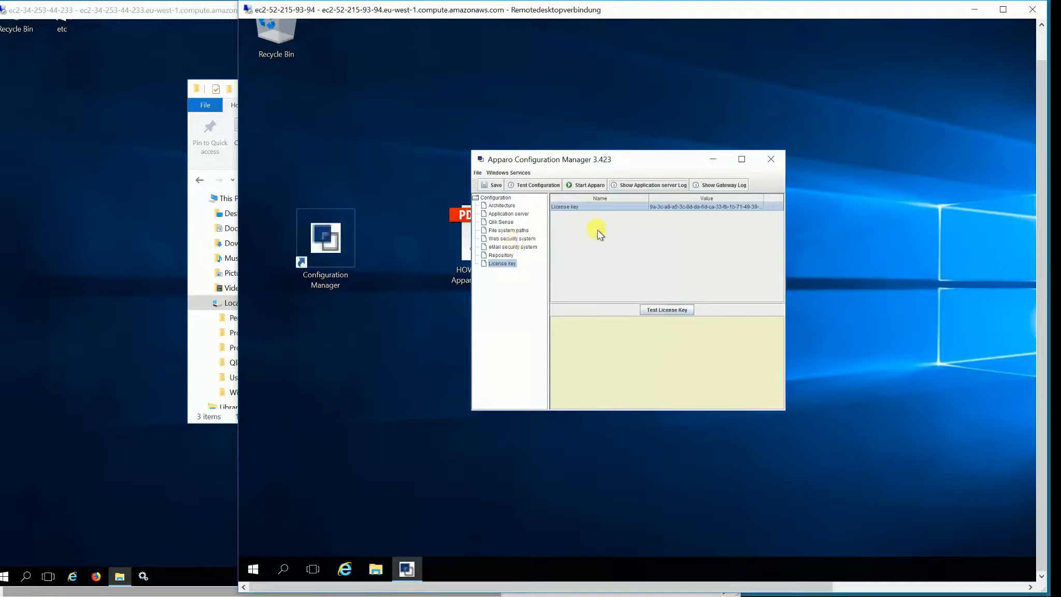
# Step: Open C:\Program Files\Apparo\FastEdit\etc in File Explorer and copy all its files, from ApparoBC to apparoConfig
pyautogui.click(372, 570)
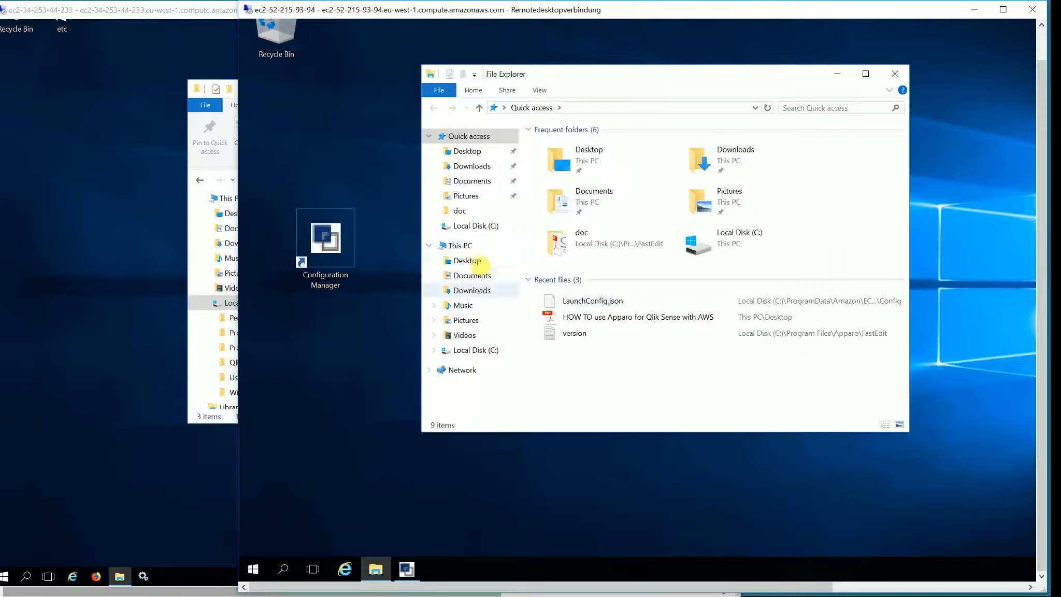
pyautogui.click(473, 226)
pyautogui.doubleClick(568, 176)
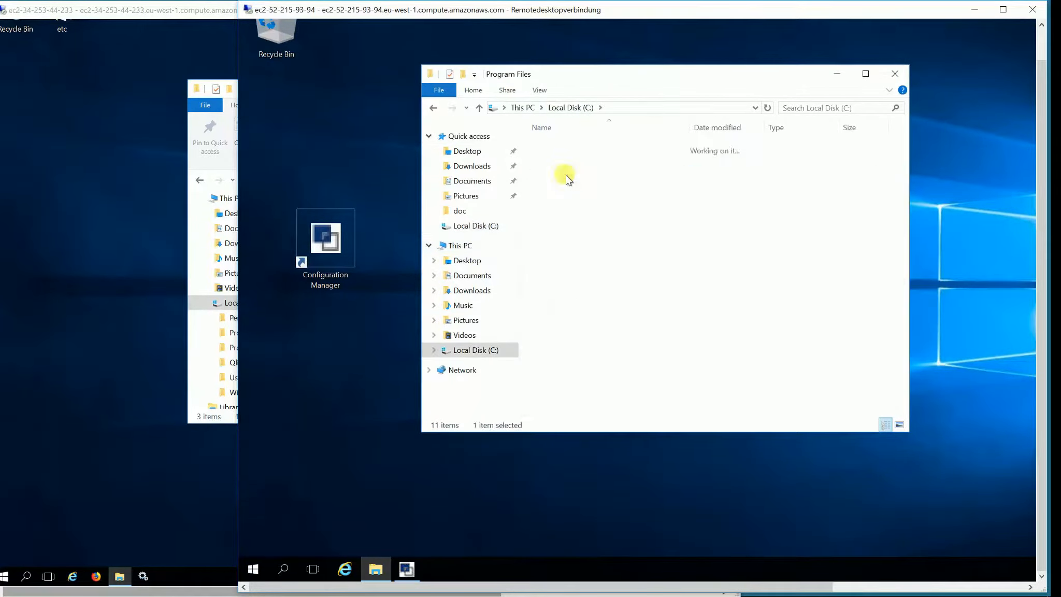
pyautogui.doubleClick(558, 159)
pyautogui.doubleClick(557, 151)
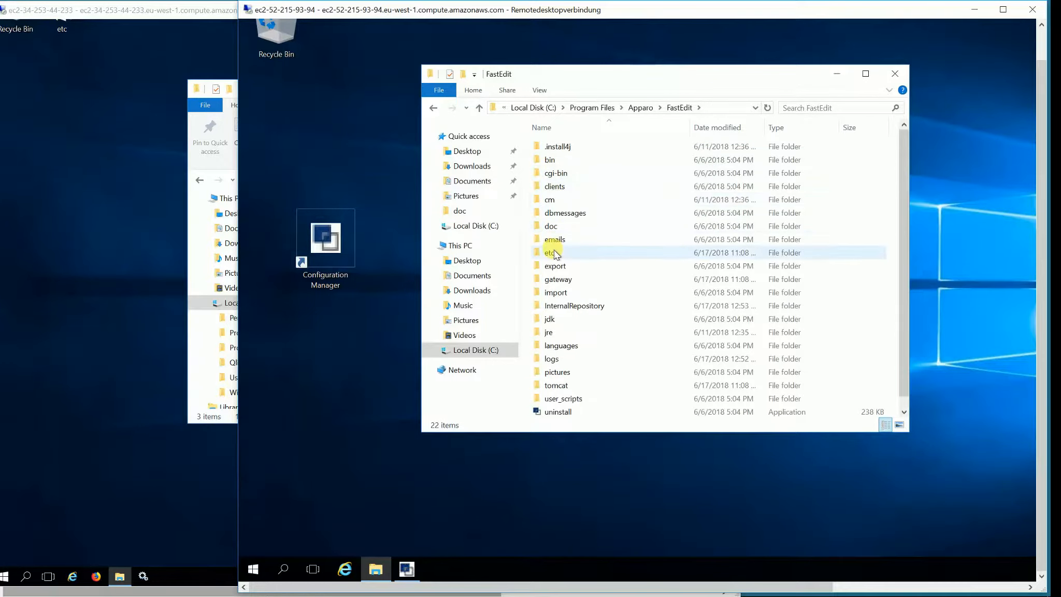
pyautogui.doubleClick(550, 252)
pyautogui.click(571, 147)
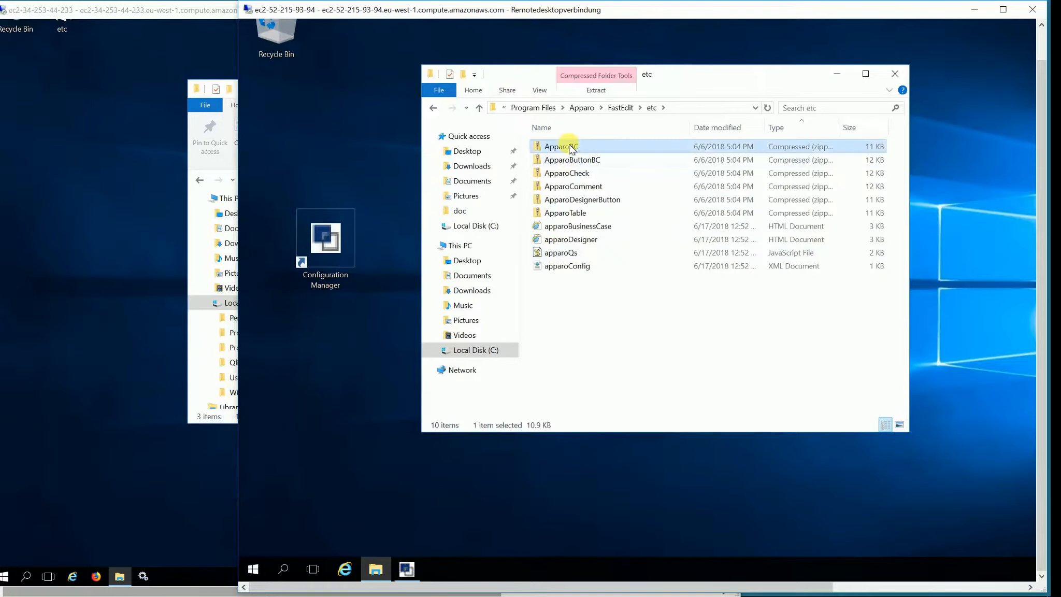
pyautogui.keyDown('shift'); pyautogui.click(567, 266); pyautogui.keyUp('shift')
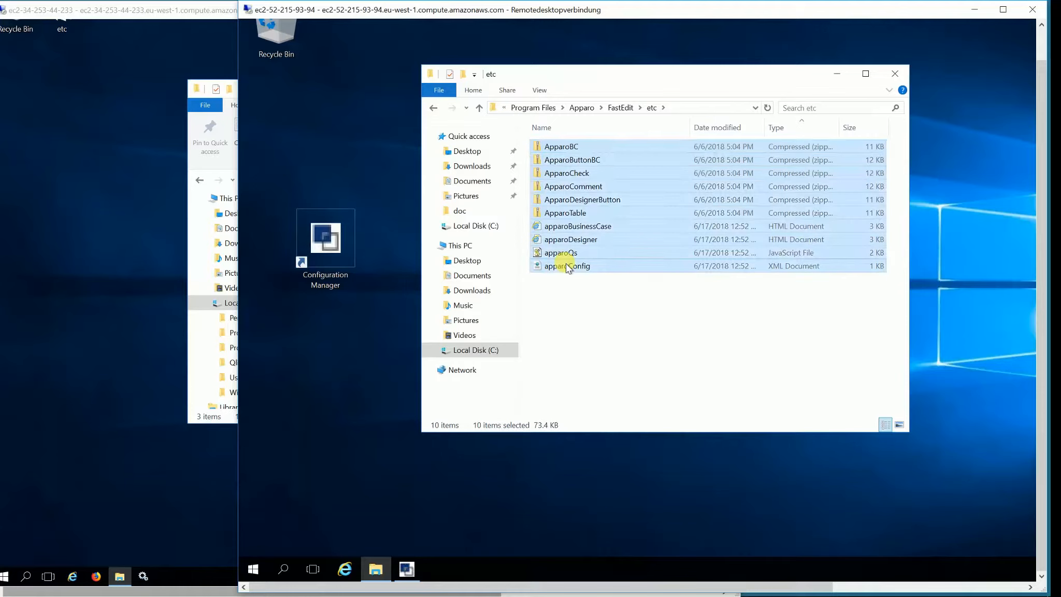
# Step: Switch to the Qlik Sense server's remote session and open the folder C:\Program Files\Qlik\Sense\Client
pyautogui.click(156, 151)
pyautogui.click(244, 303)
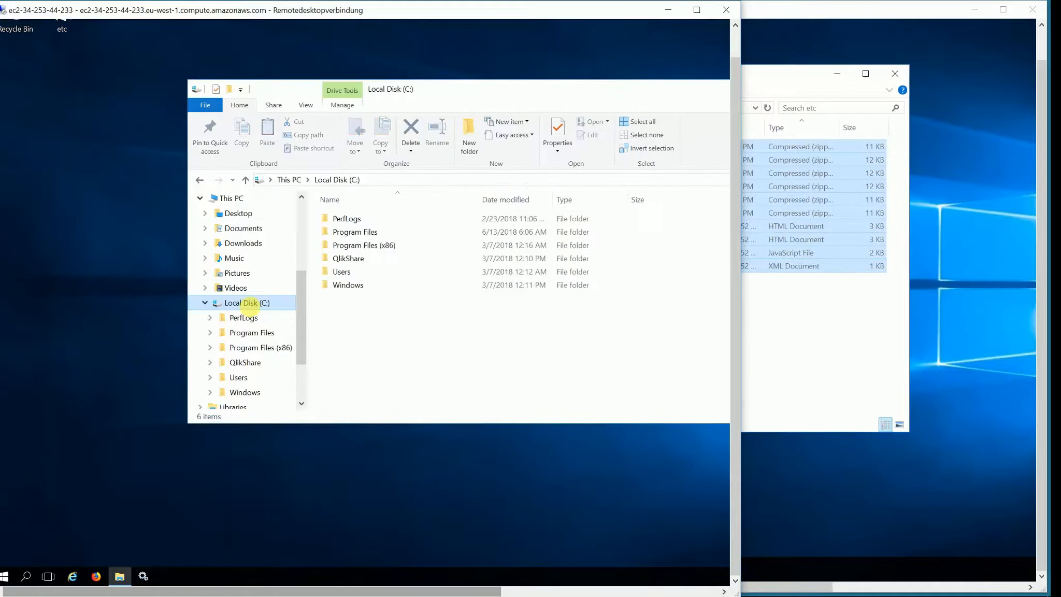
pyautogui.doubleClick(351, 232)
pyautogui.click(342, 311)
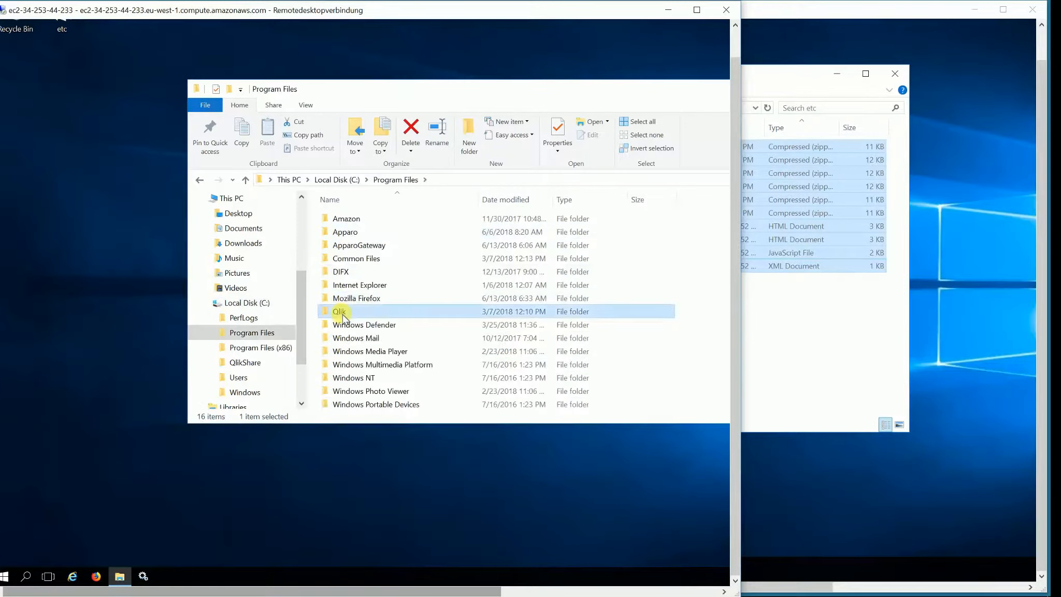
pyautogui.doubleClick(342, 312)
pyautogui.doubleClick(342, 220)
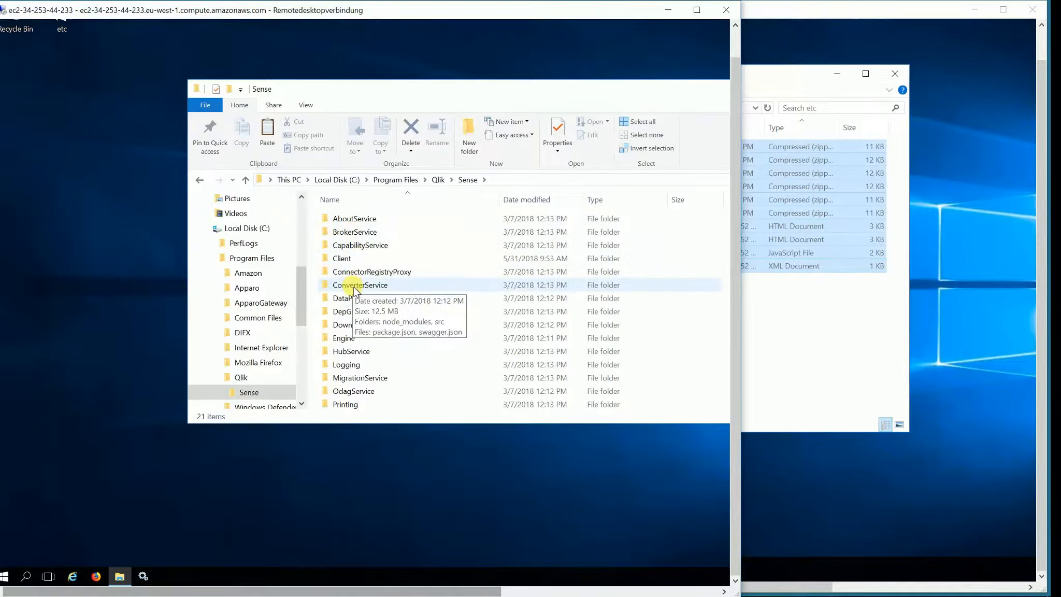
pyautogui.doubleClick(340, 259)
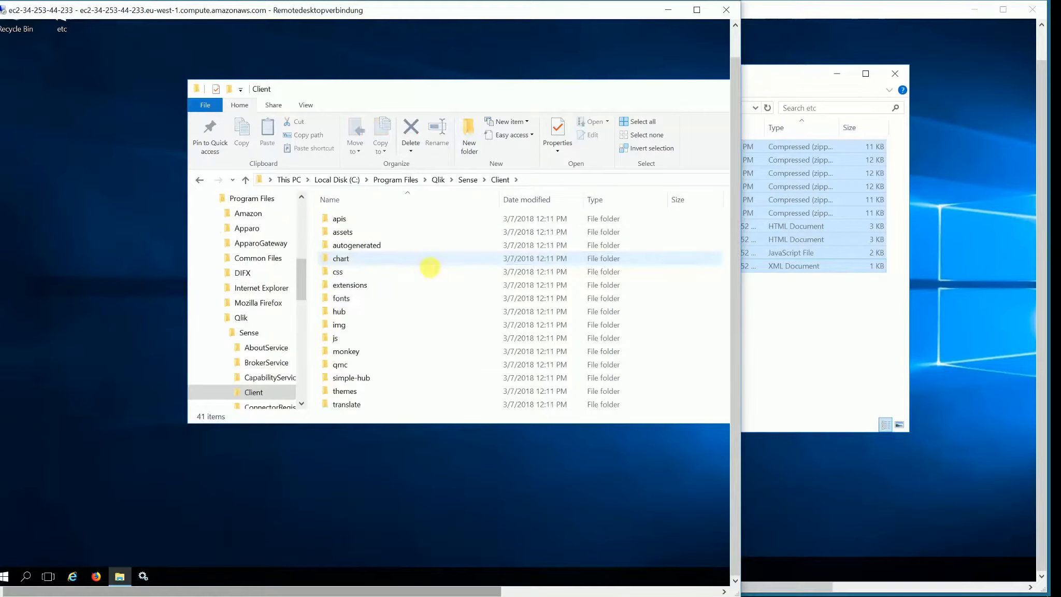
# Step: Paste the copied Apparo files into the Client folder, replacing all existing files with the same names
pyautogui.rightClick(417, 302)
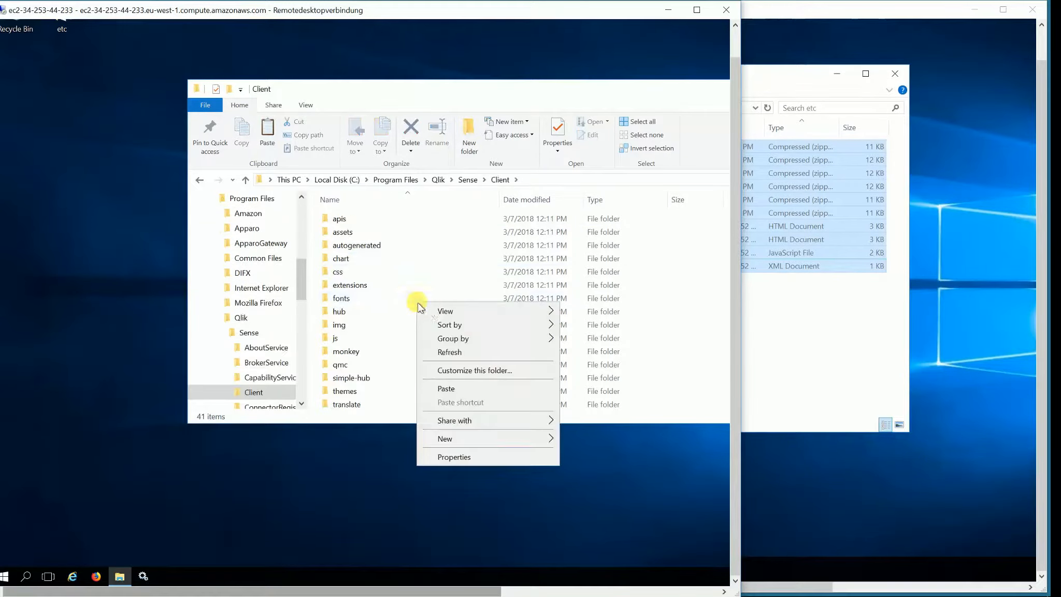
pyautogui.click(451, 389)
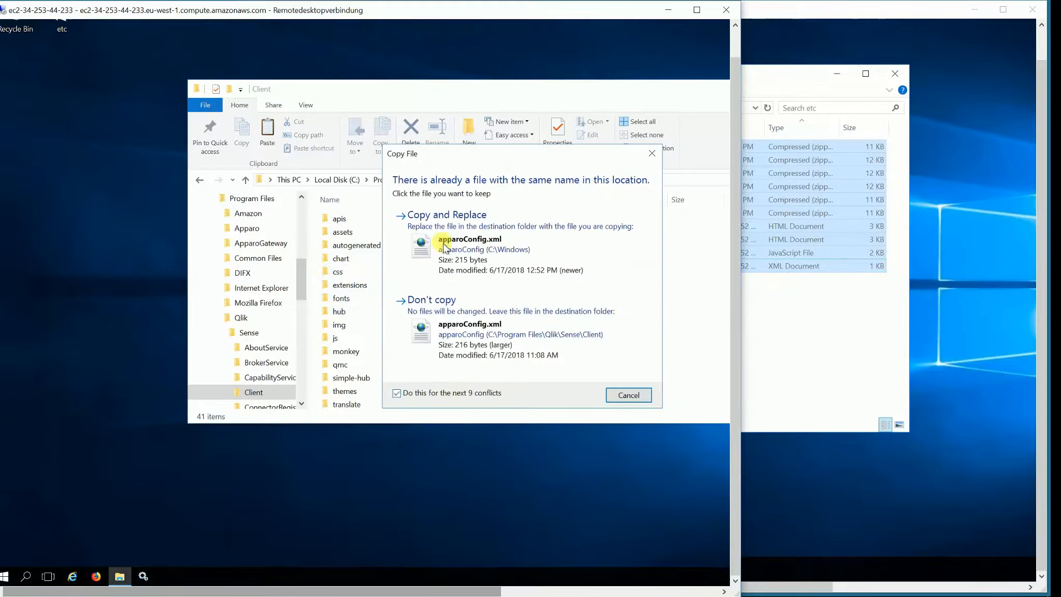
pyautogui.click(443, 244)
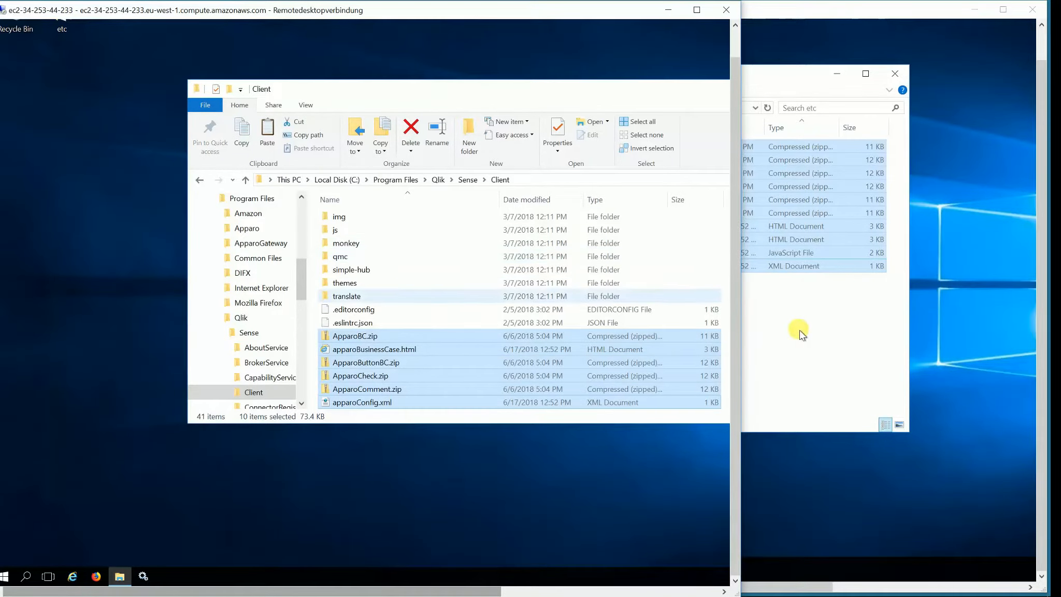
# Step: Close the Client folder window and open the Extensions page in the Qlik Management Console
pyautogui.doubleClick(196, 92)
pyautogui.click(304, 279)
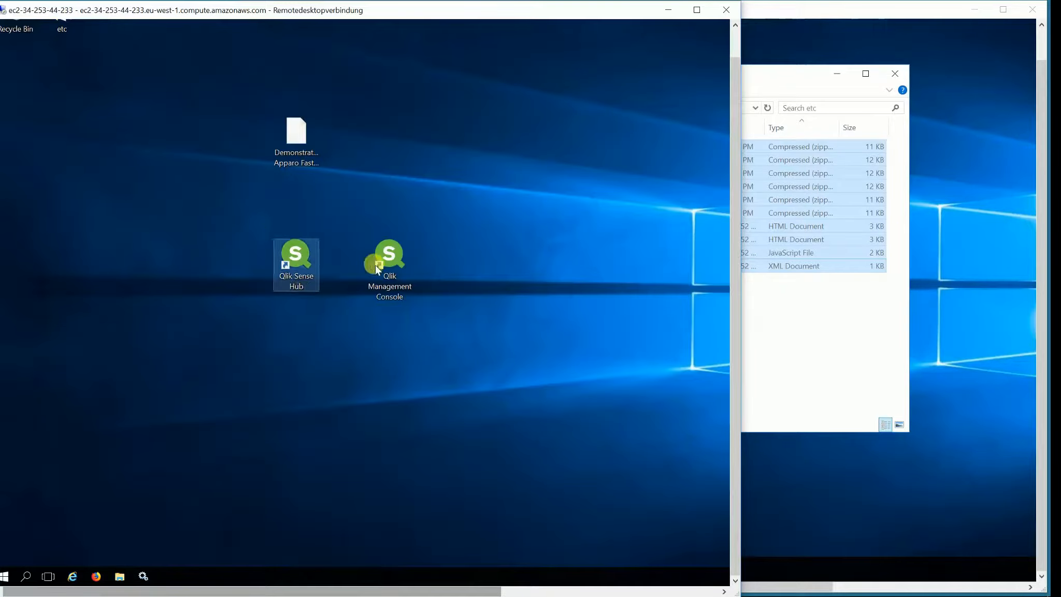
pyautogui.doubleClick(375, 264)
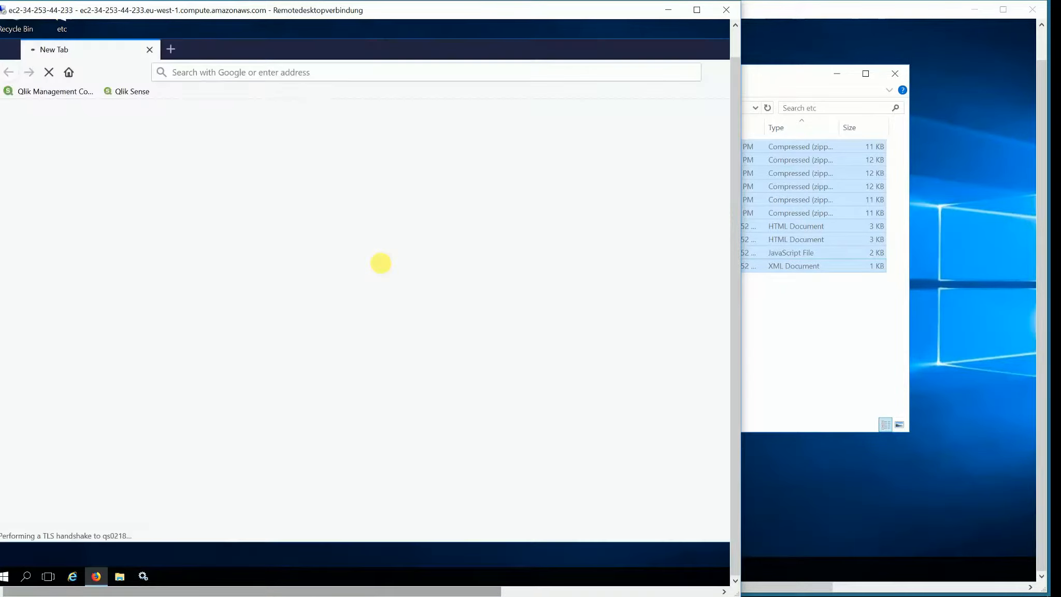
pyautogui.click(387, 329)
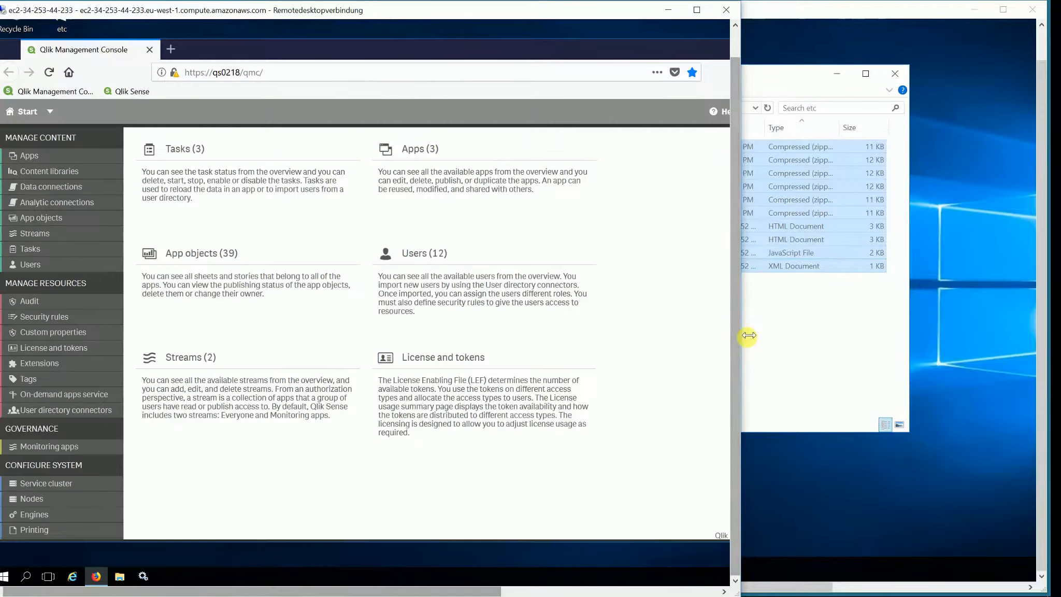
pyautogui.moveTo(748, 335); pyautogui.dragTo(856, 335)
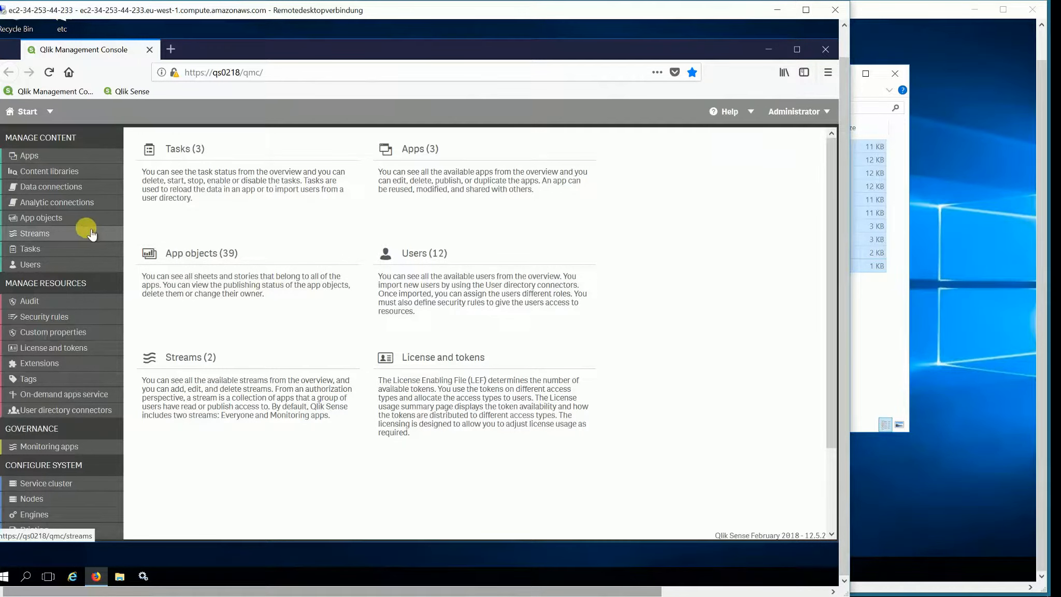
pyautogui.click(58, 364)
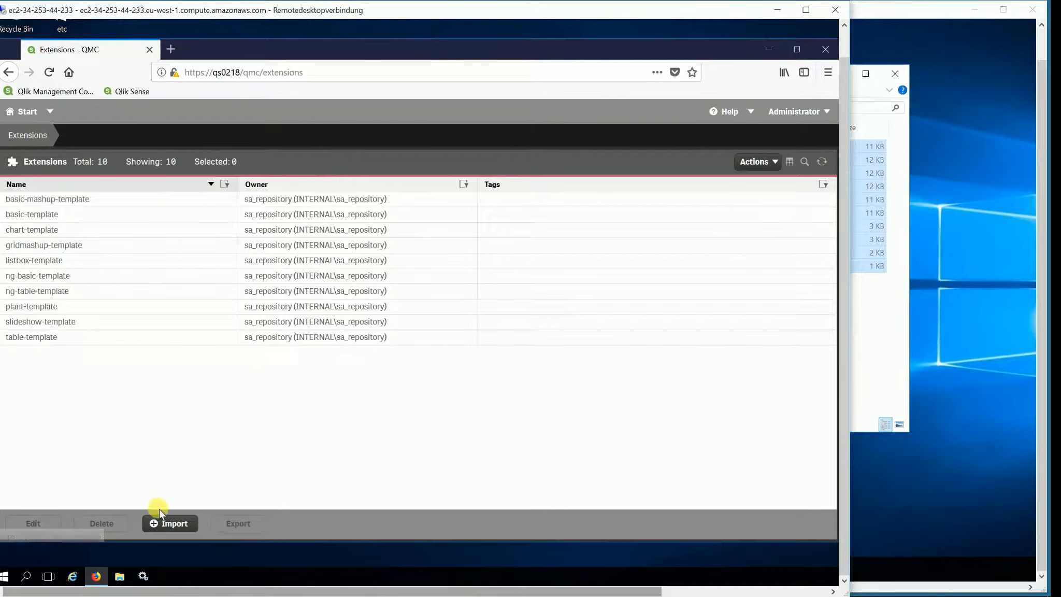
# Step: Import the extension file ApparoBC.zip from C:\Program Files\Qlik\Sense\Client, sorting the folder by modification date to find it
pyautogui.click(171, 524)
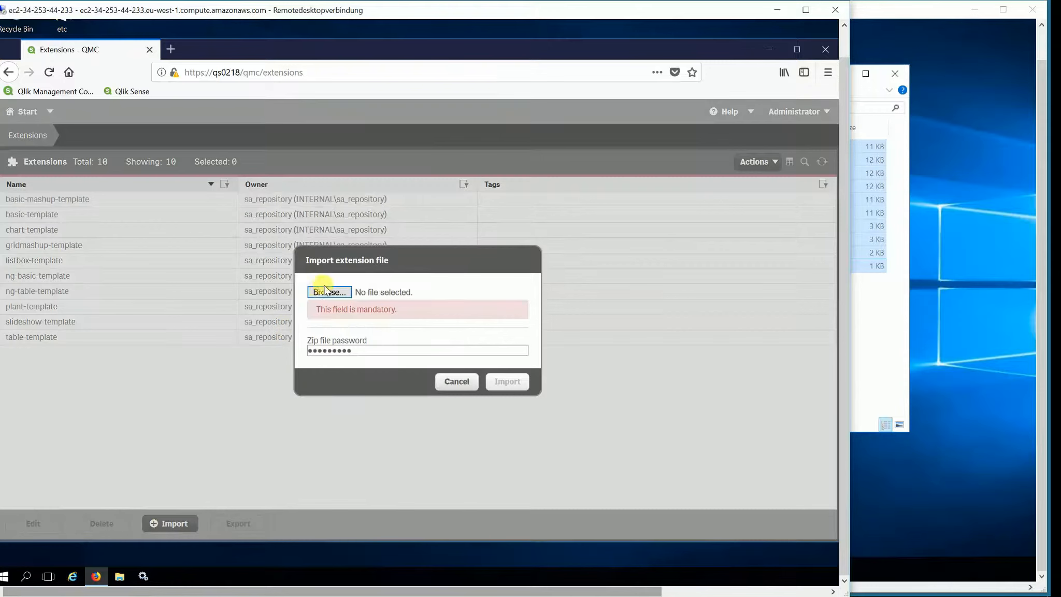
pyautogui.click(328, 295)
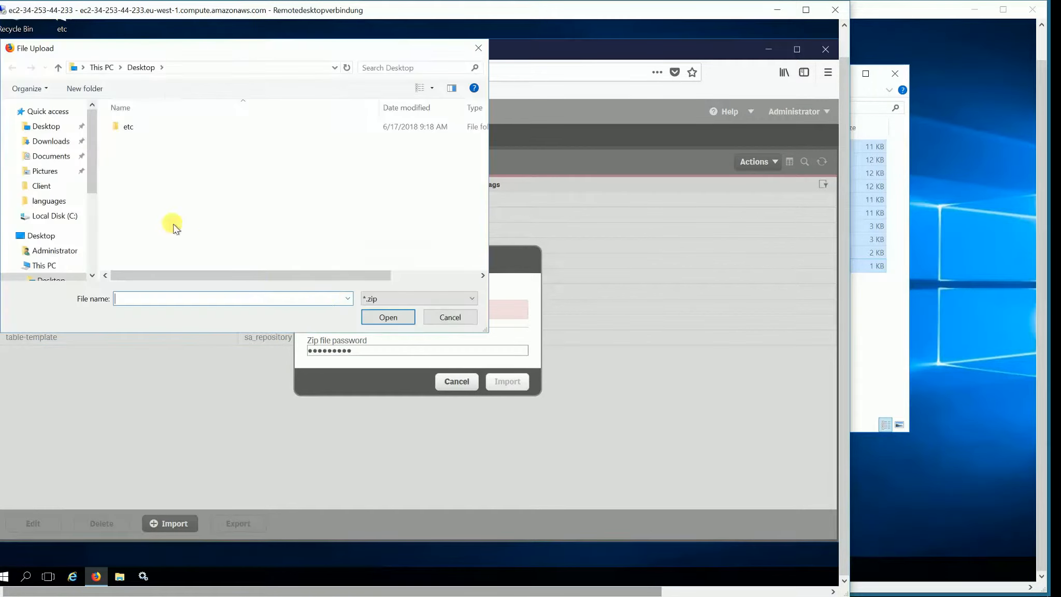
pyautogui.click(65, 215)
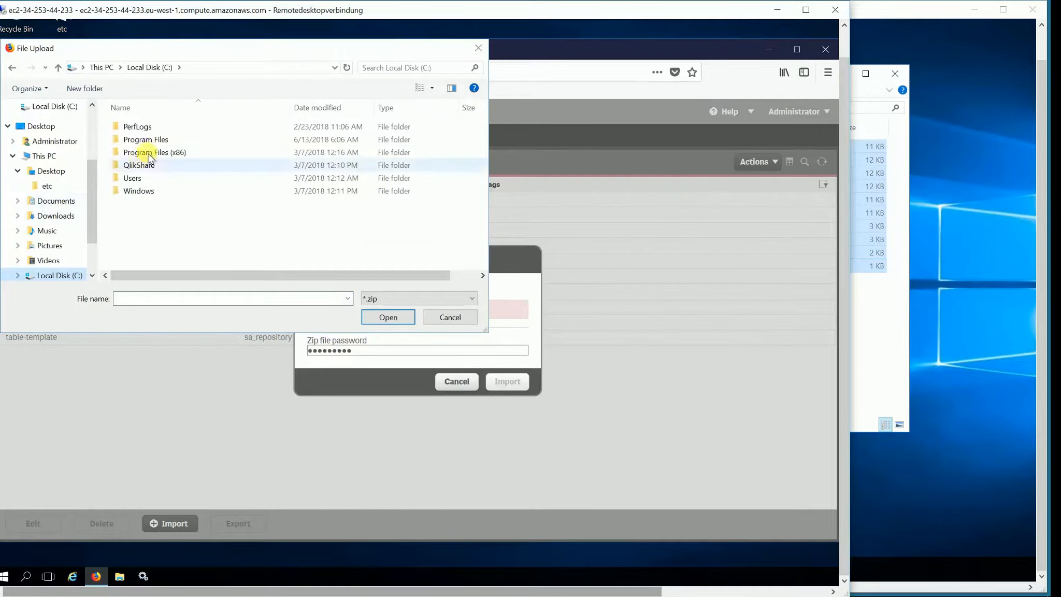
pyautogui.doubleClick(151, 141)
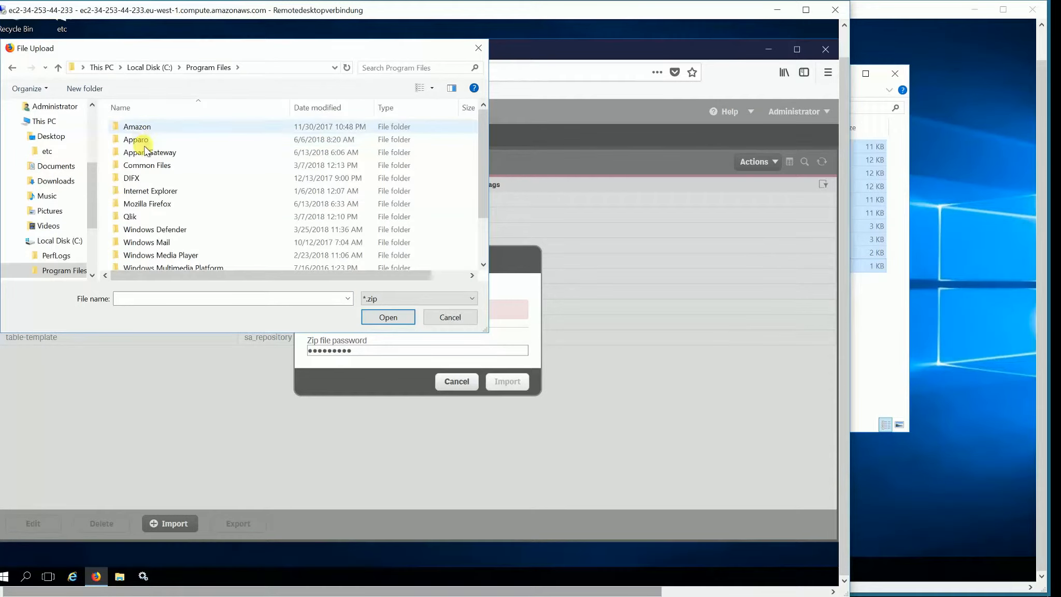
pyautogui.doubleClick(130, 215)
pyautogui.doubleClick(130, 128)
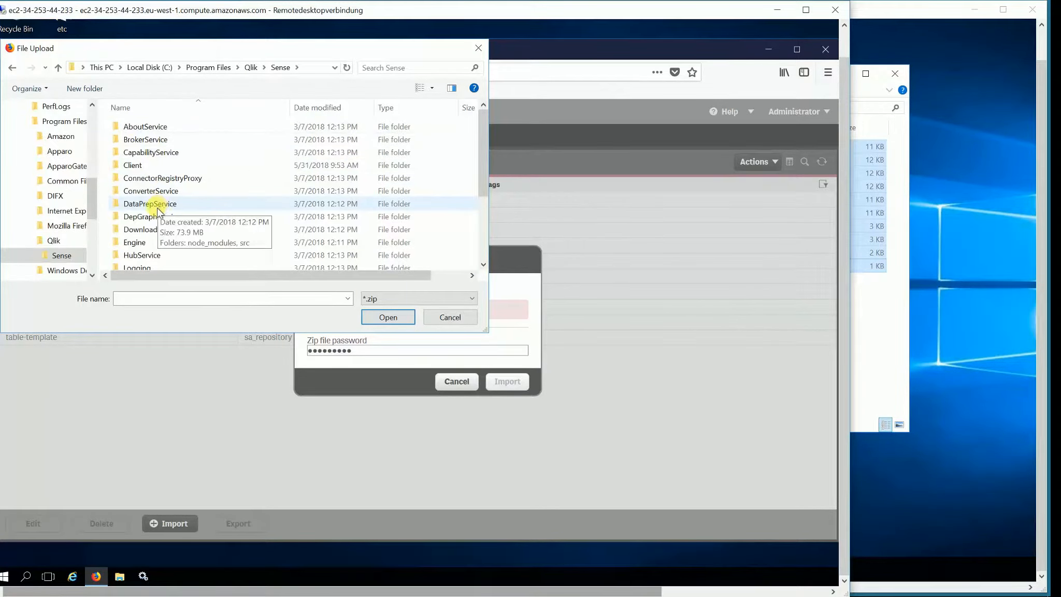
pyautogui.doubleClick(136, 165)
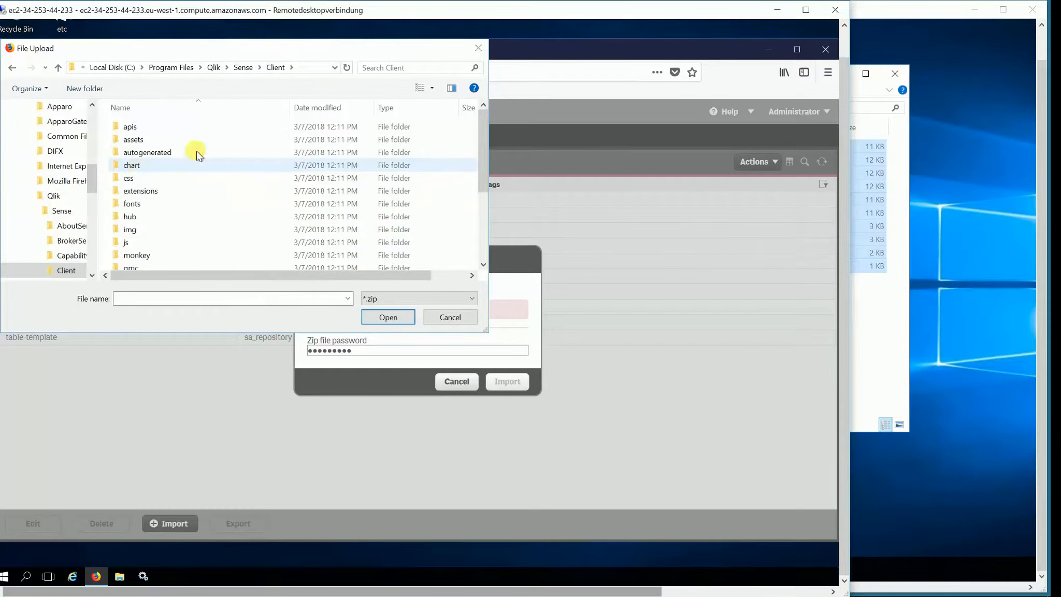
pyautogui.click(314, 107)
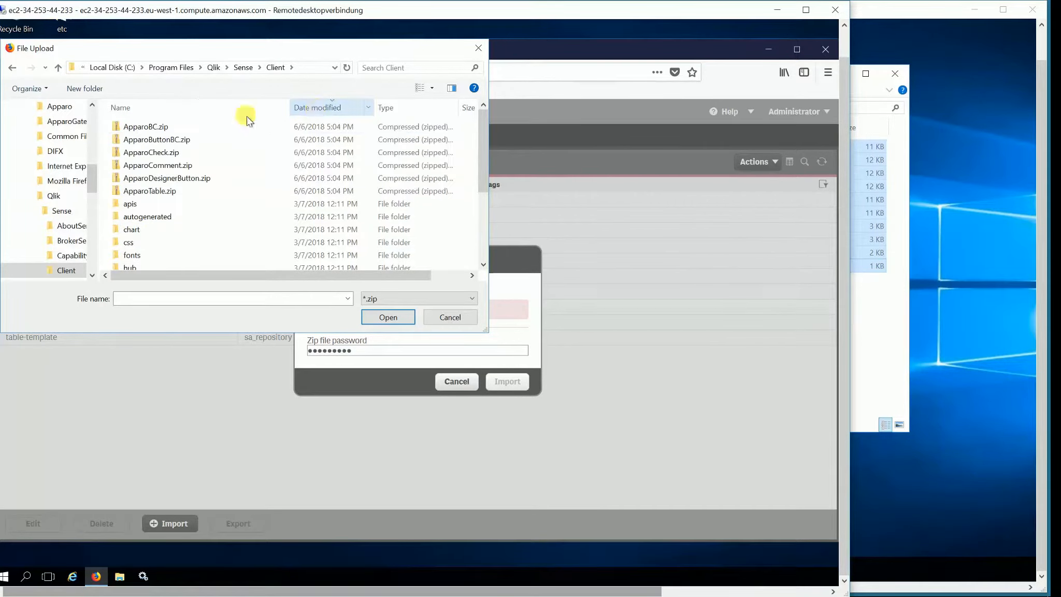
pyautogui.doubleClick(157, 128)
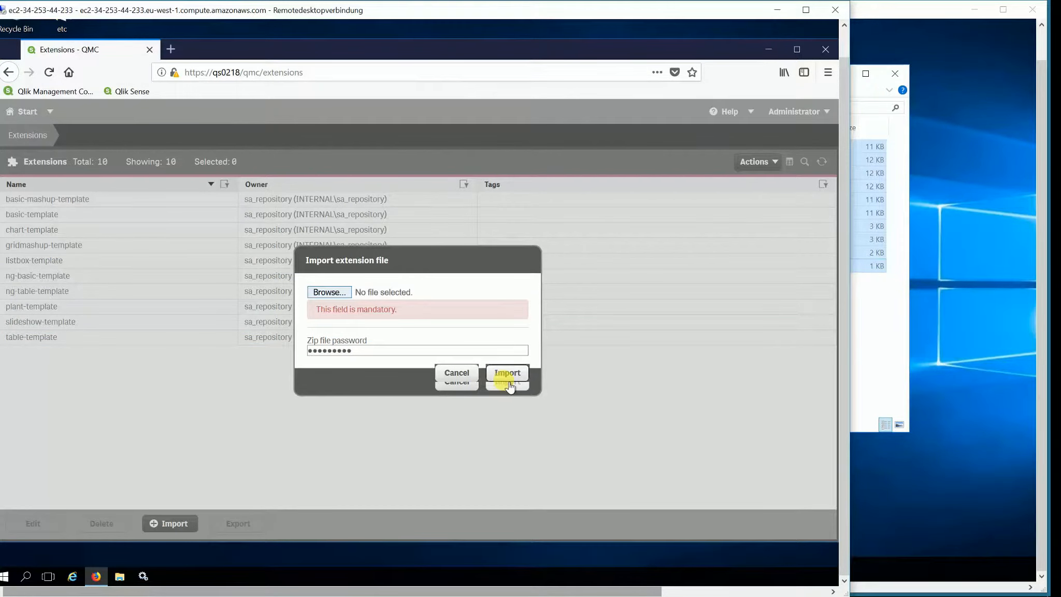
pyautogui.click(508, 373)
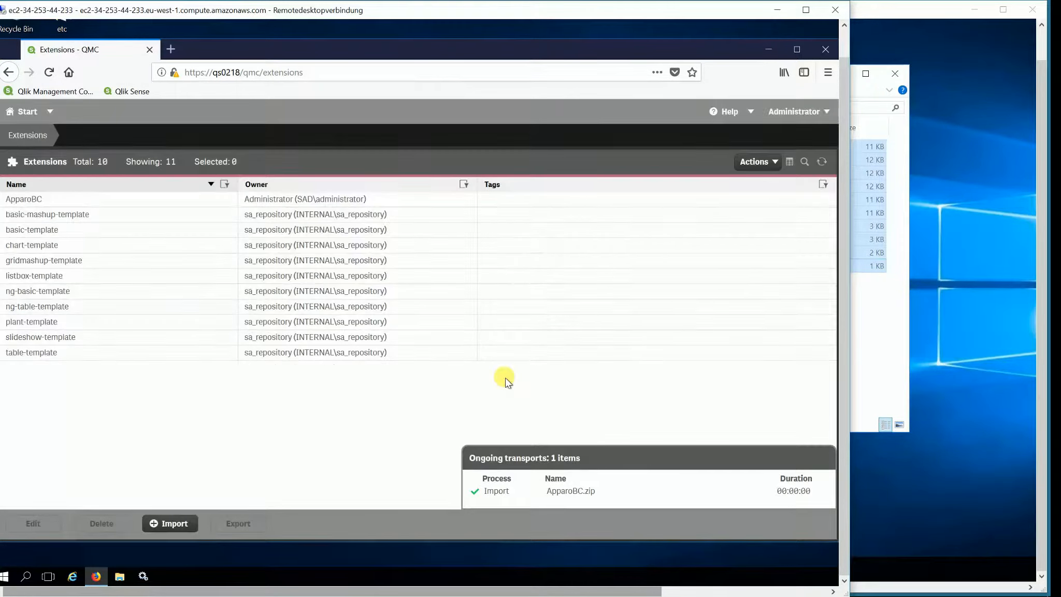
# Step: Import the extension file ApparoButtonBC.zip from the Qlik Sense Client folder
pyautogui.click(167, 524)
pyautogui.click(329, 292)
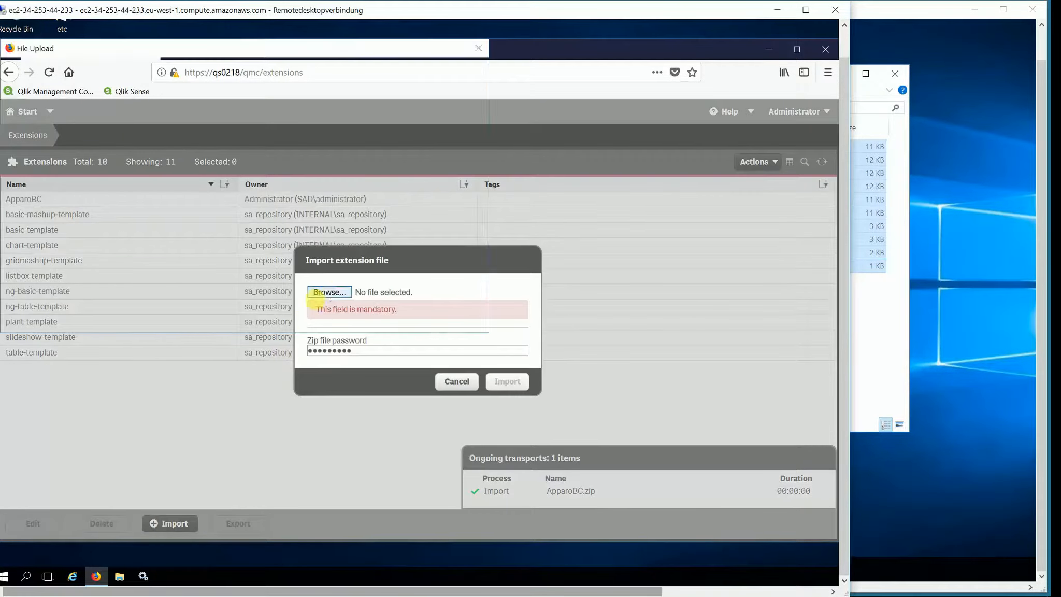
pyautogui.click(169, 141)
pyautogui.doubleClick(168, 141)
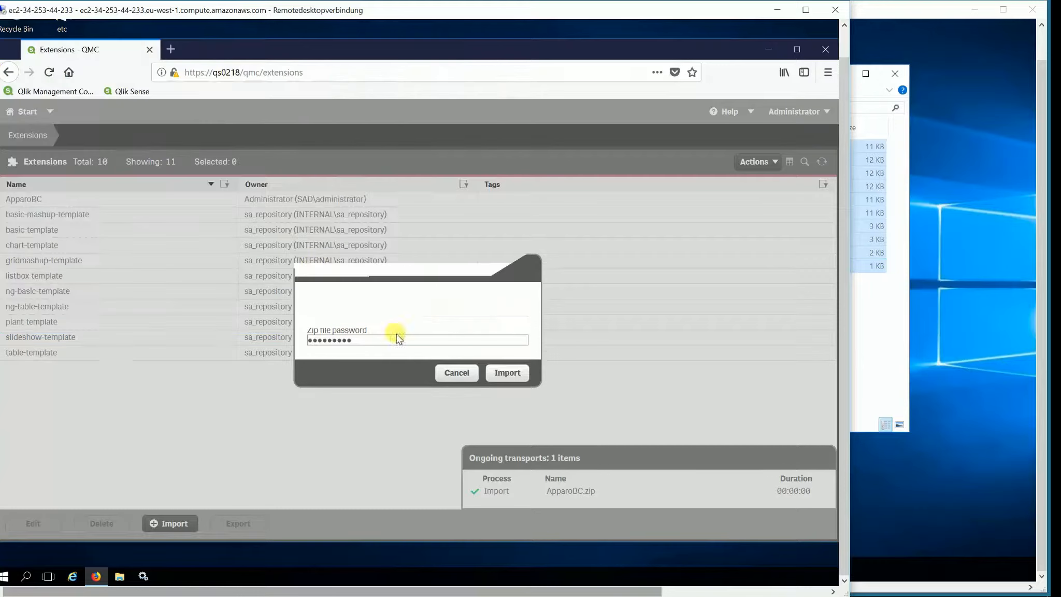
pyautogui.click(507, 373)
# Step: Import the extension file ApparoCheck.zip from the Qlik Sense Client folder
pyautogui.click(170, 522)
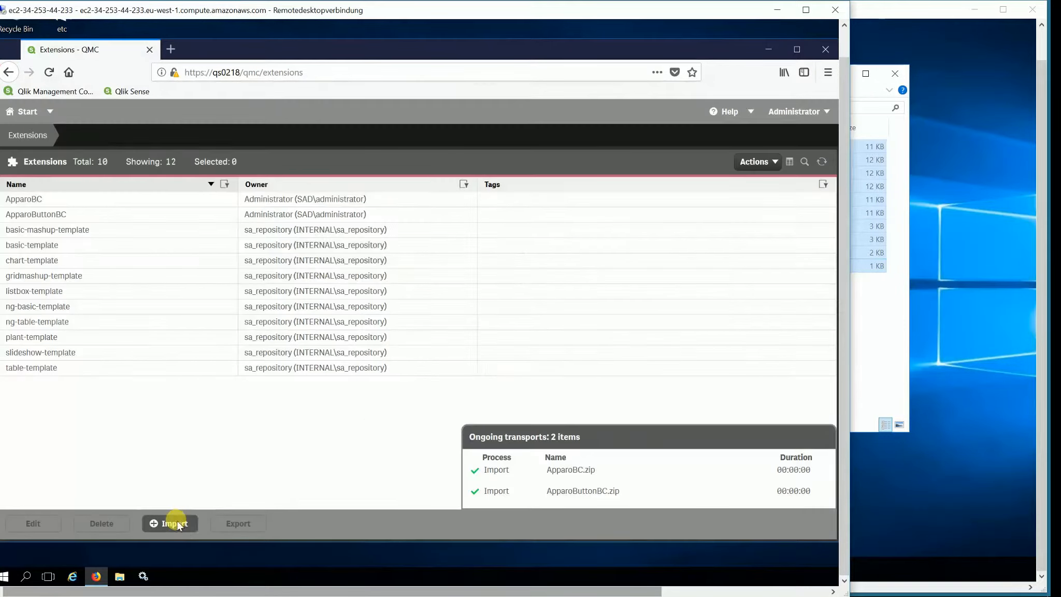
pyautogui.click(328, 292)
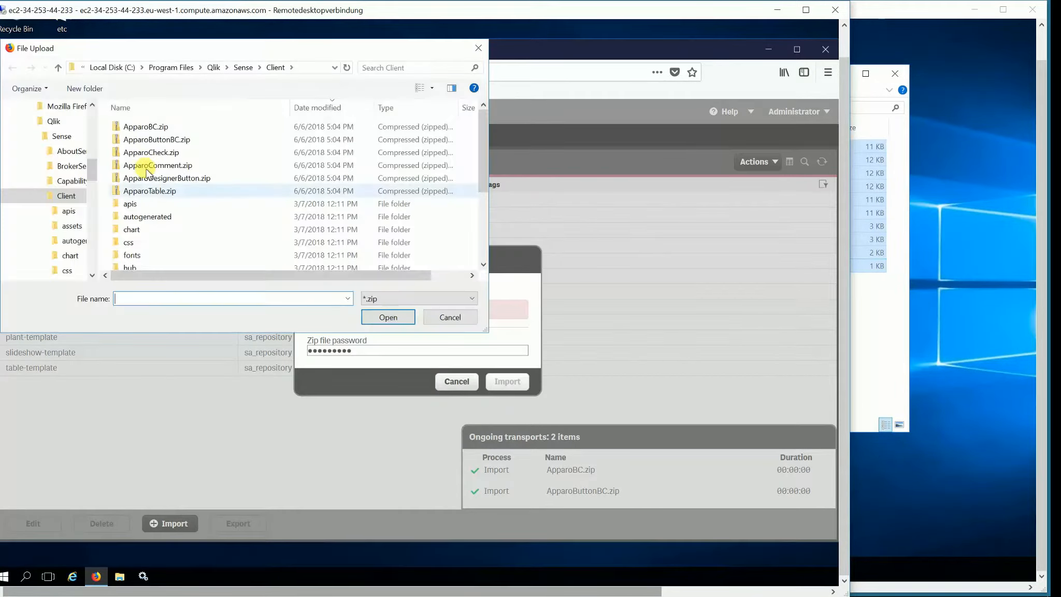
pyautogui.doubleClick(150, 161)
pyautogui.click(506, 373)
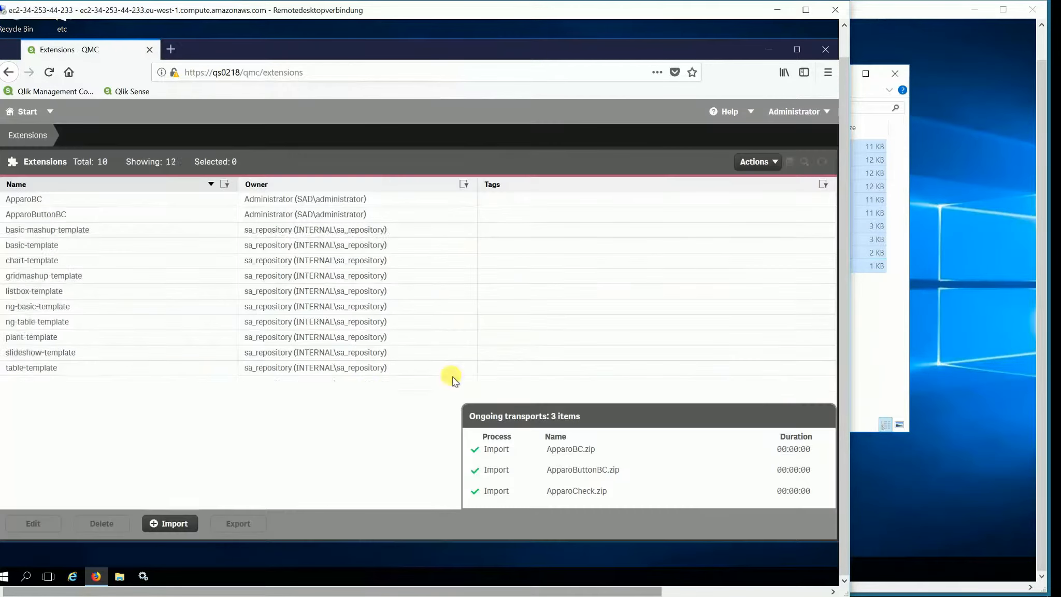
# Step: Import the extension file ApparoComment.zip from the Qlik Sense Client folder
pyautogui.click(166, 523)
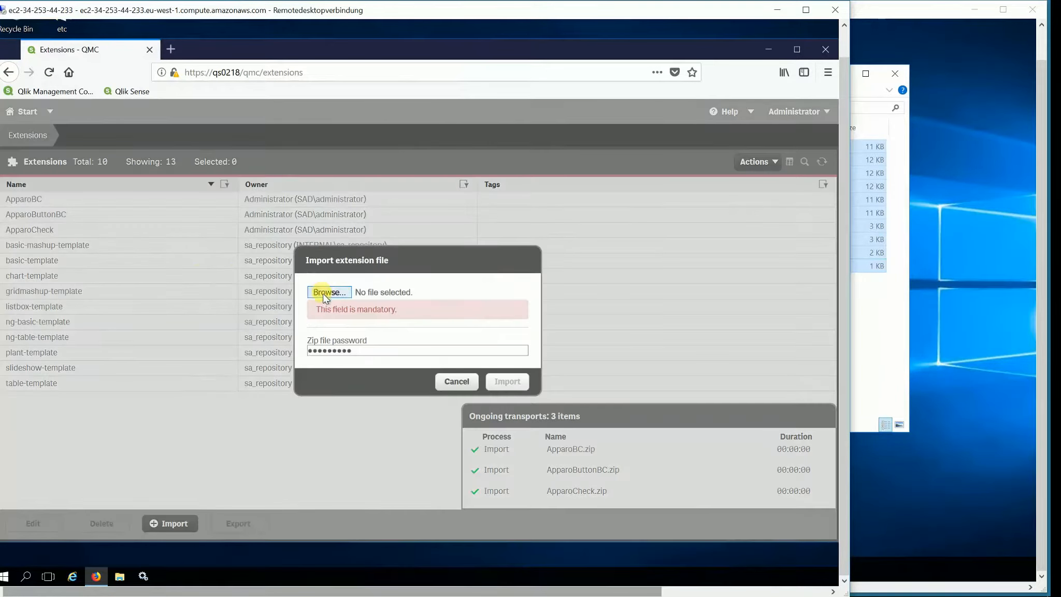
pyautogui.click(323, 293)
pyautogui.doubleClick(171, 159)
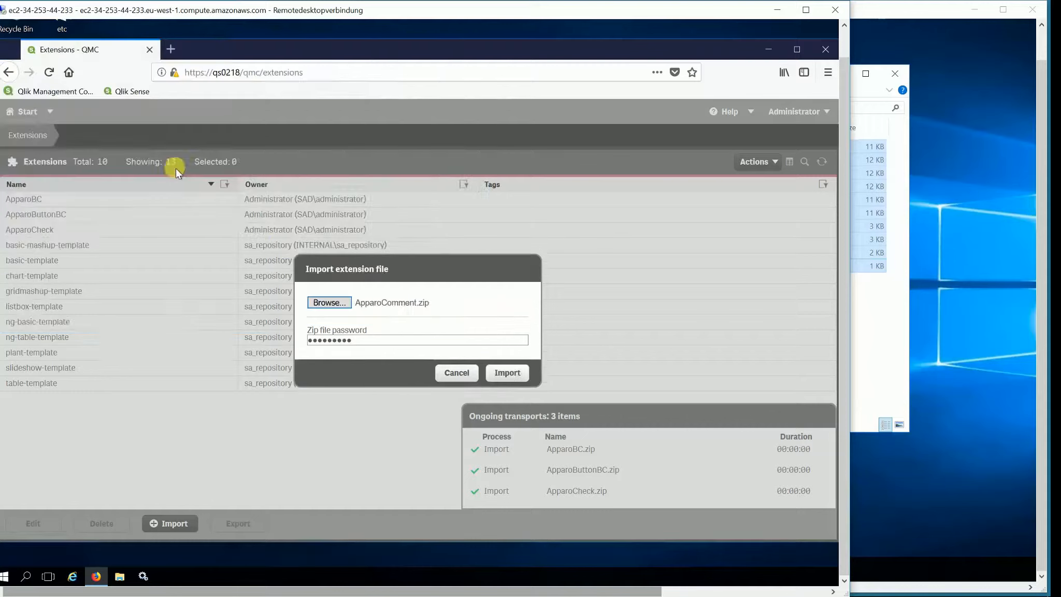
pyautogui.click(507, 373)
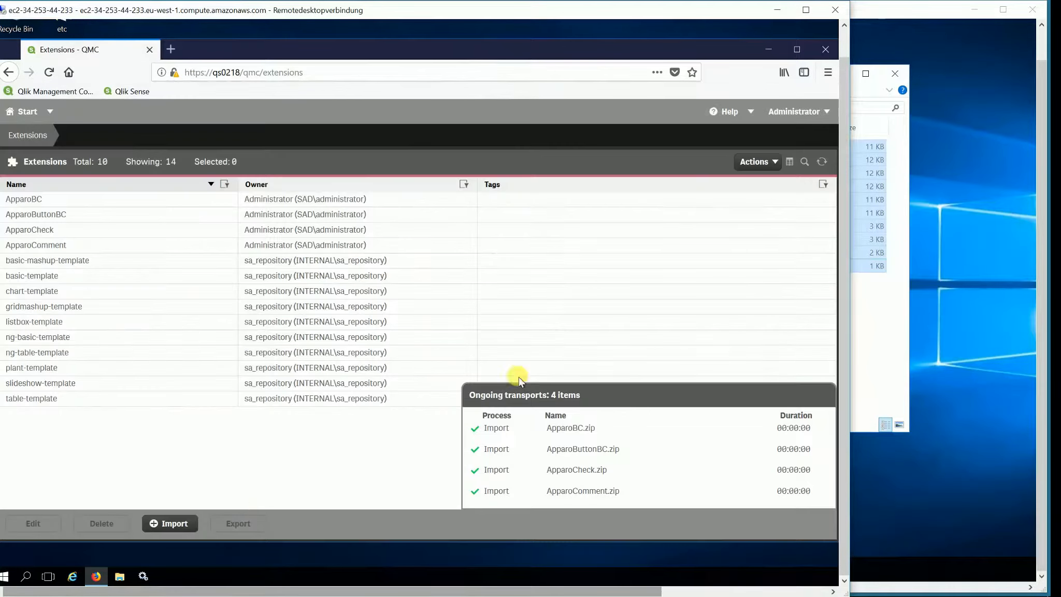
# Step: Import the extension file ApparoDesignerButton.zip from the Qlik Sense Client folder
pyautogui.click(158, 523)
pyautogui.click(324, 293)
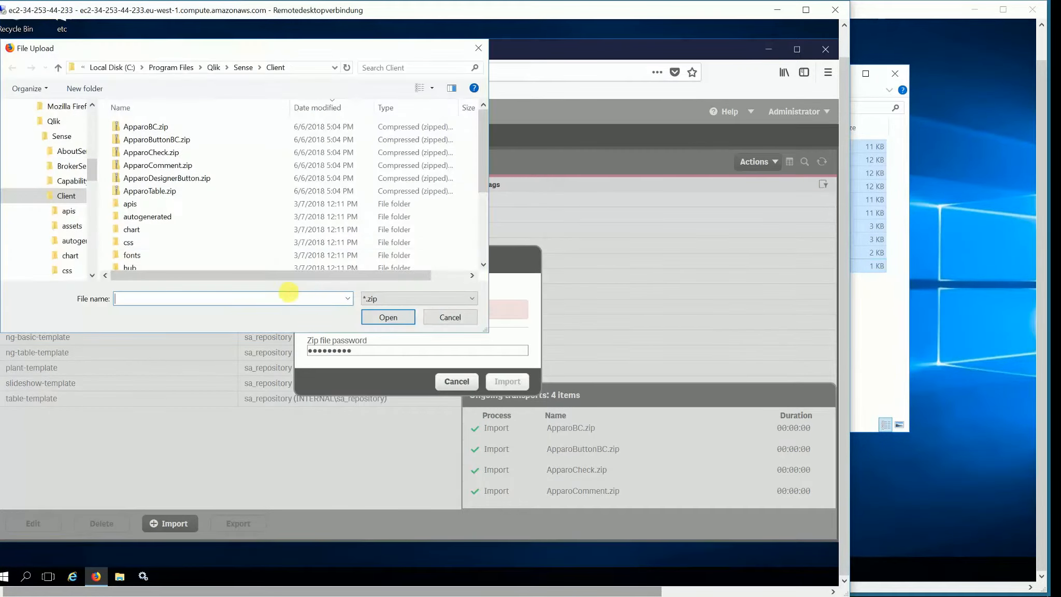
pyautogui.click(171, 180)
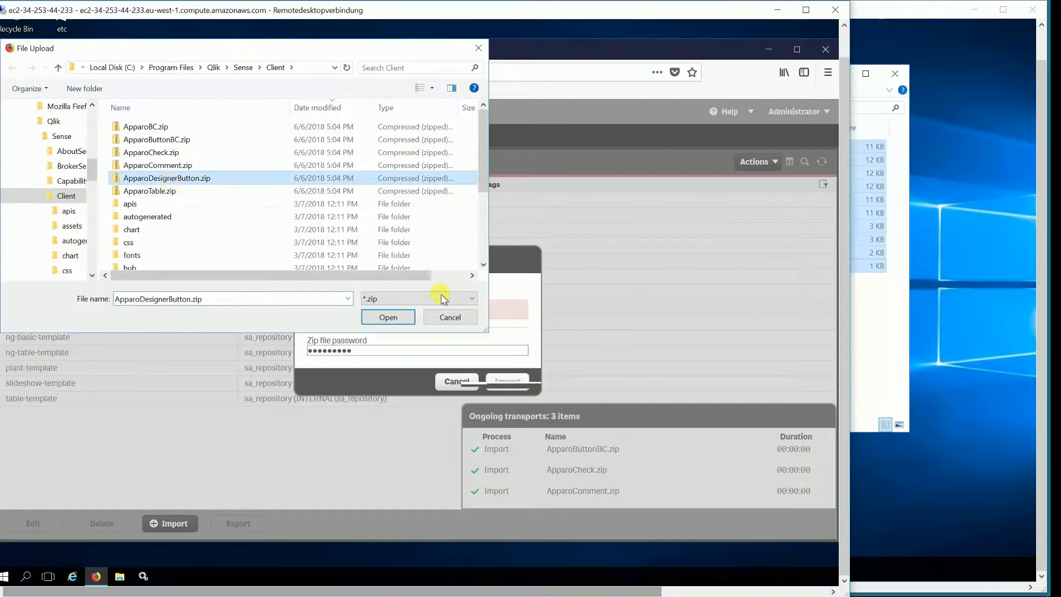
pyautogui.doubleClick(115, 179)
pyautogui.click(499, 383)
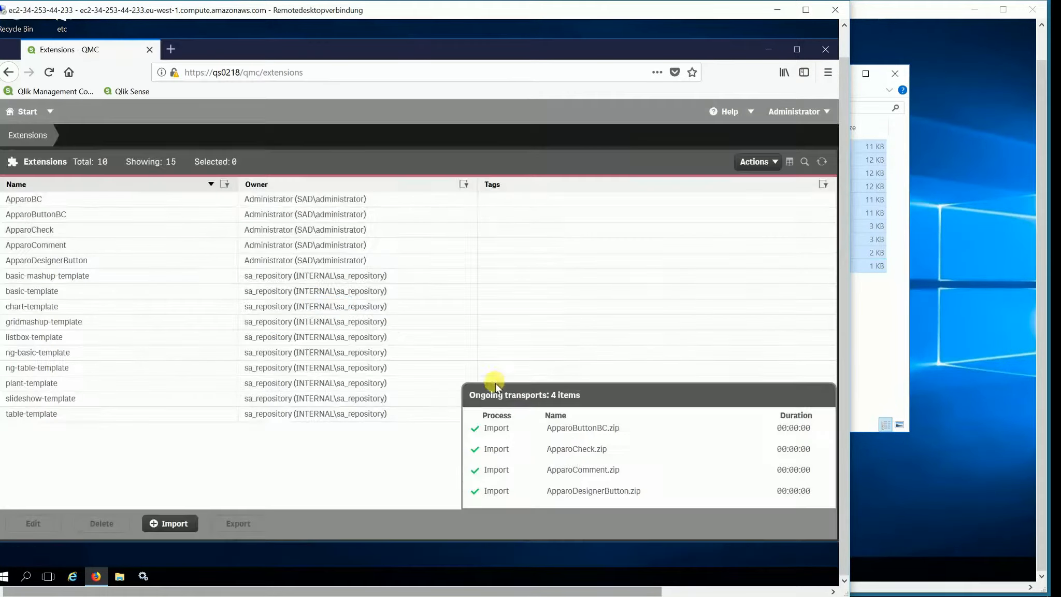
# Step: Import the extension file ApparoTable.zip from the Qlik Sense Client folder
pyautogui.click(184, 526)
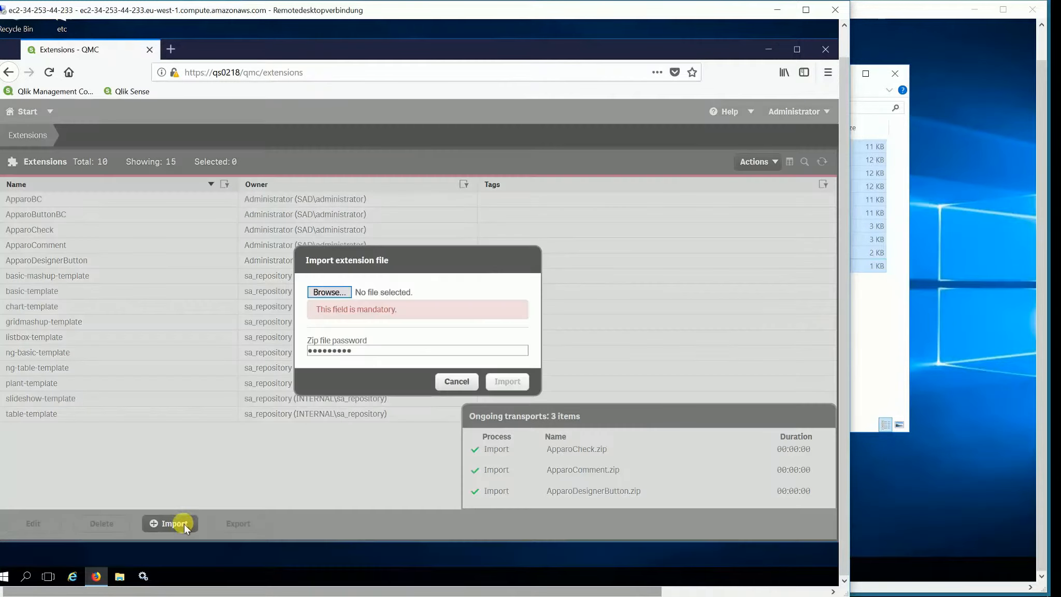
pyautogui.click(322, 295)
pyautogui.doubleClick(163, 200)
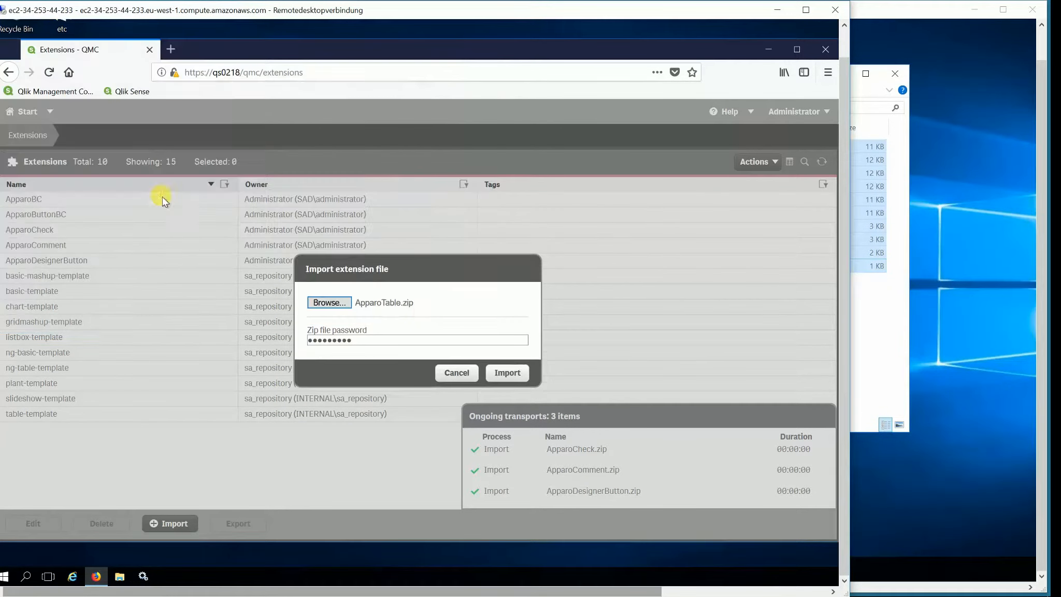
pyautogui.click(509, 372)
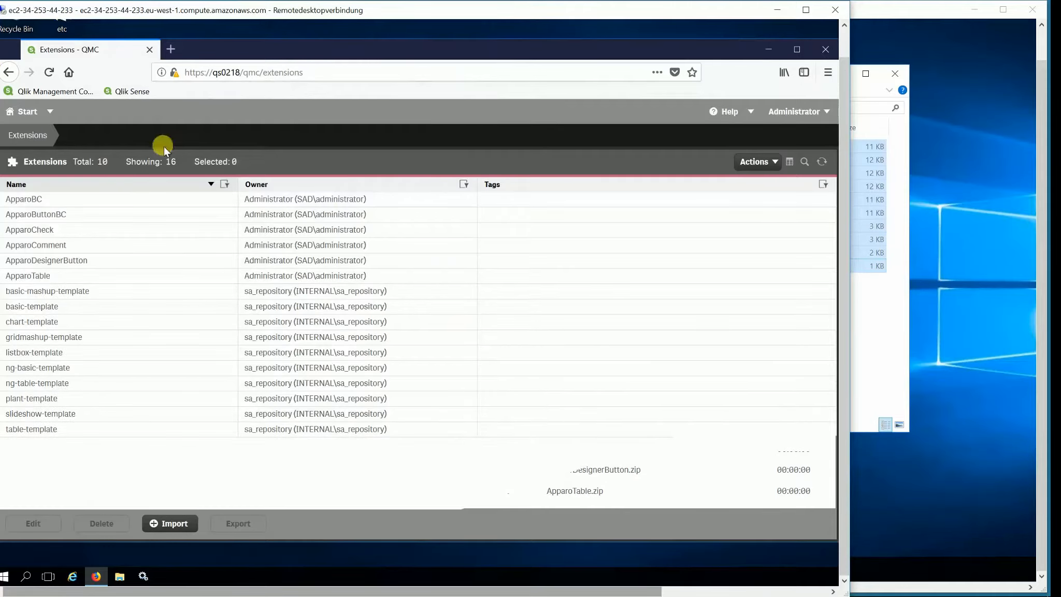
# Step: Publish the app "Demonstration Apparo Fast Edit for Qlik Sense" to the Everyone stream from the management console's Apps page
pyautogui.click(129, 91)
pyautogui.click(49, 94)
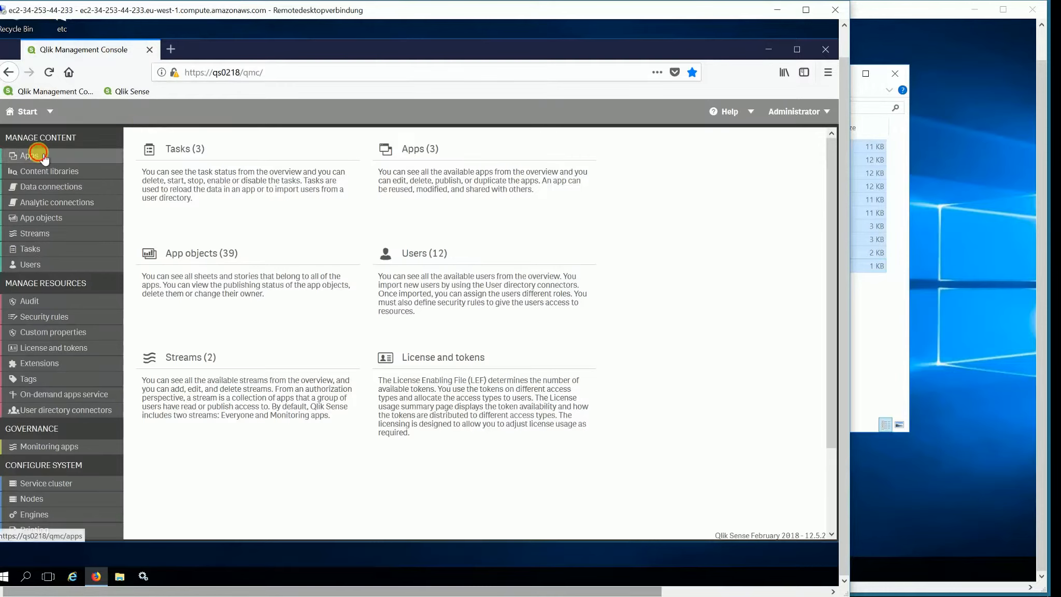
pyautogui.click(23, 154)
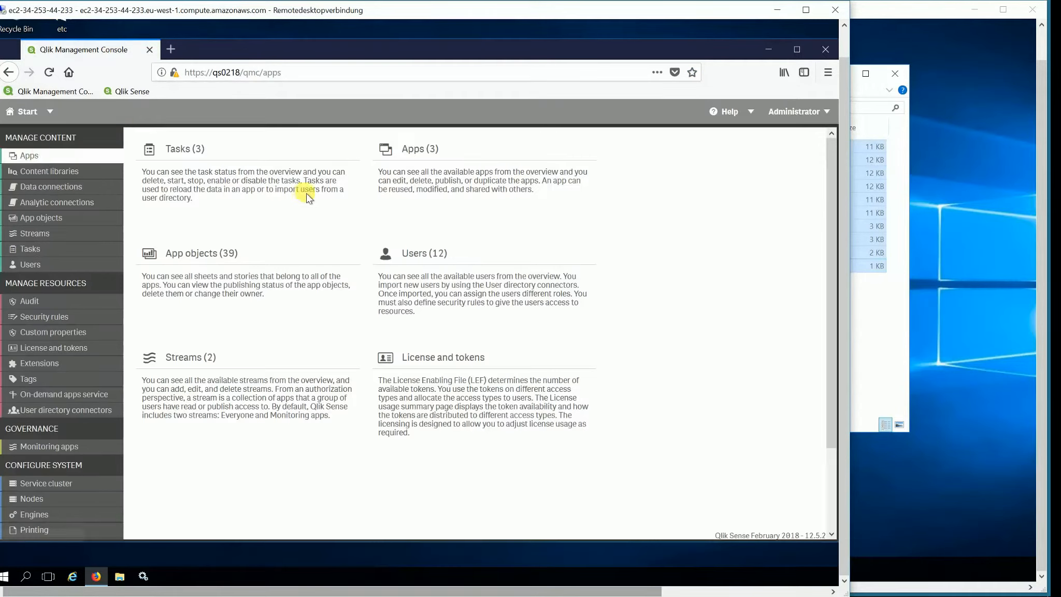
pyautogui.click(99, 202)
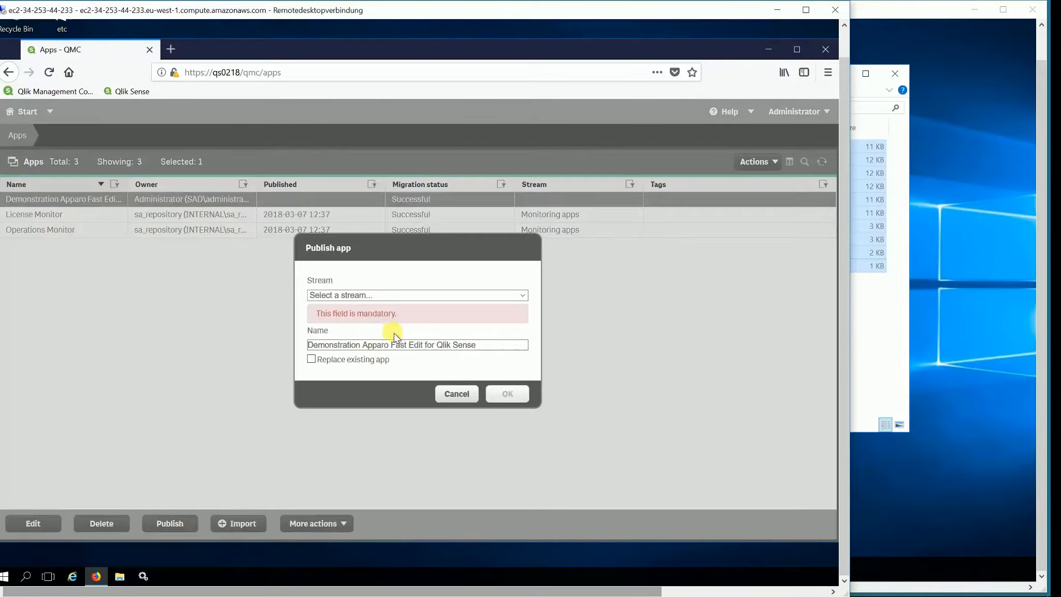
pyautogui.click(363, 295)
pyautogui.click(352, 325)
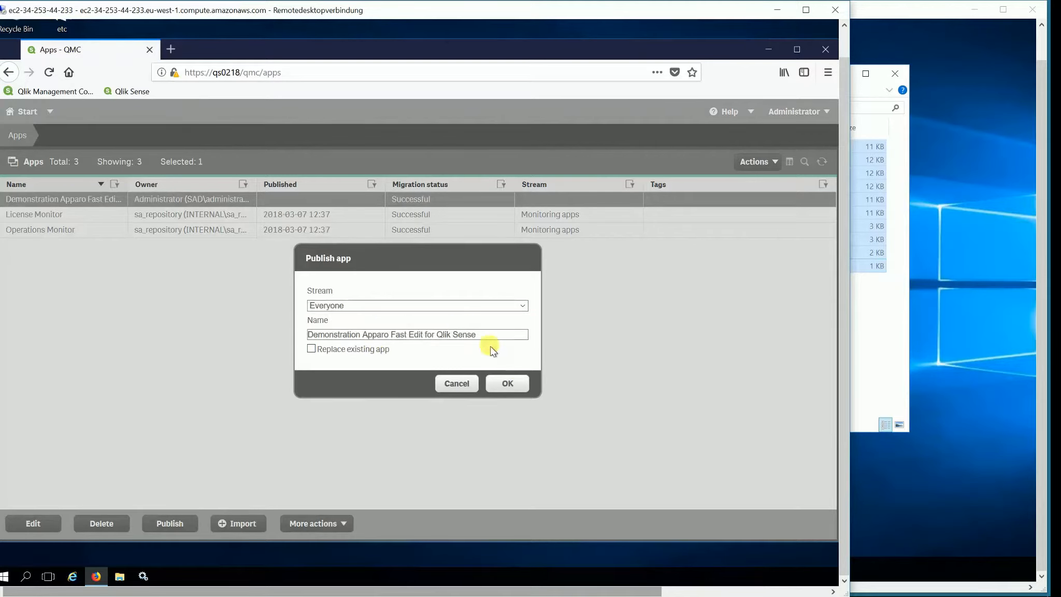
pyautogui.click(505, 384)
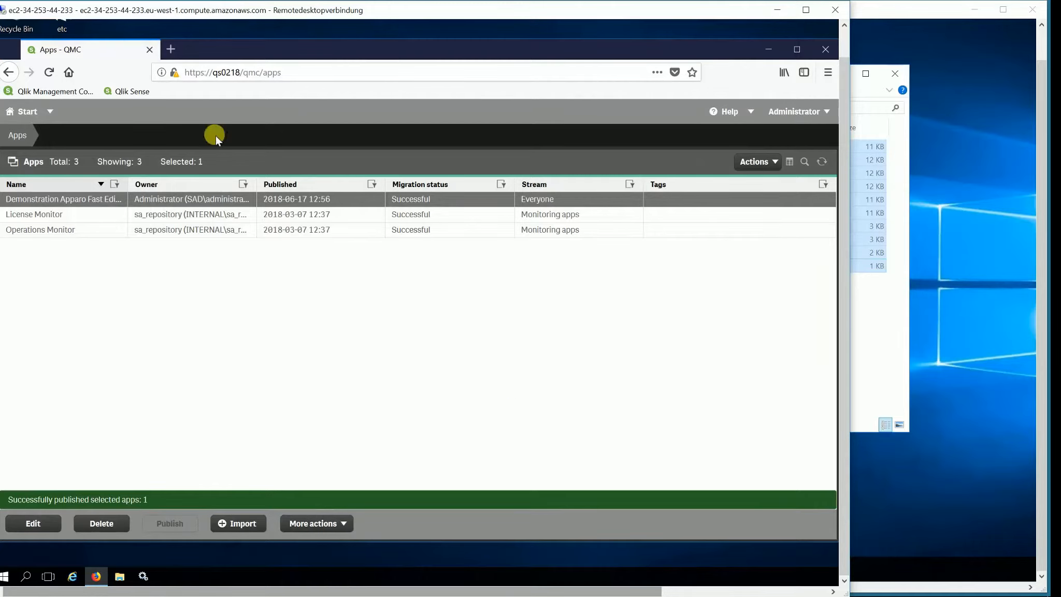
# Step: Open the Demonstration Apparo Fast Edit app from the Everyone stream in the Qlik Sense hub
pyautogui.click(142, 98)
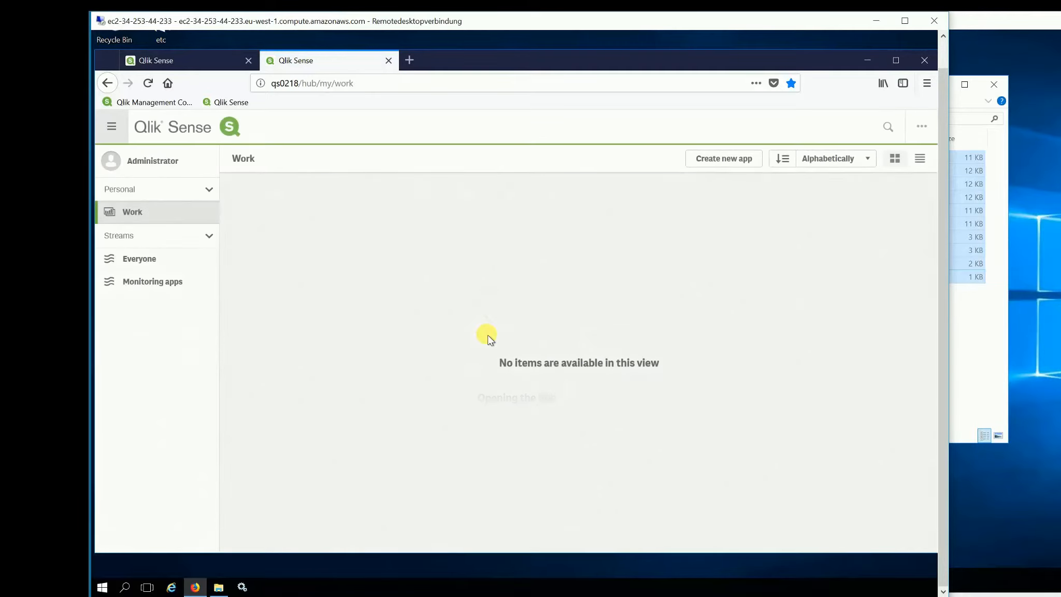
pyautogui.click(162, 270)
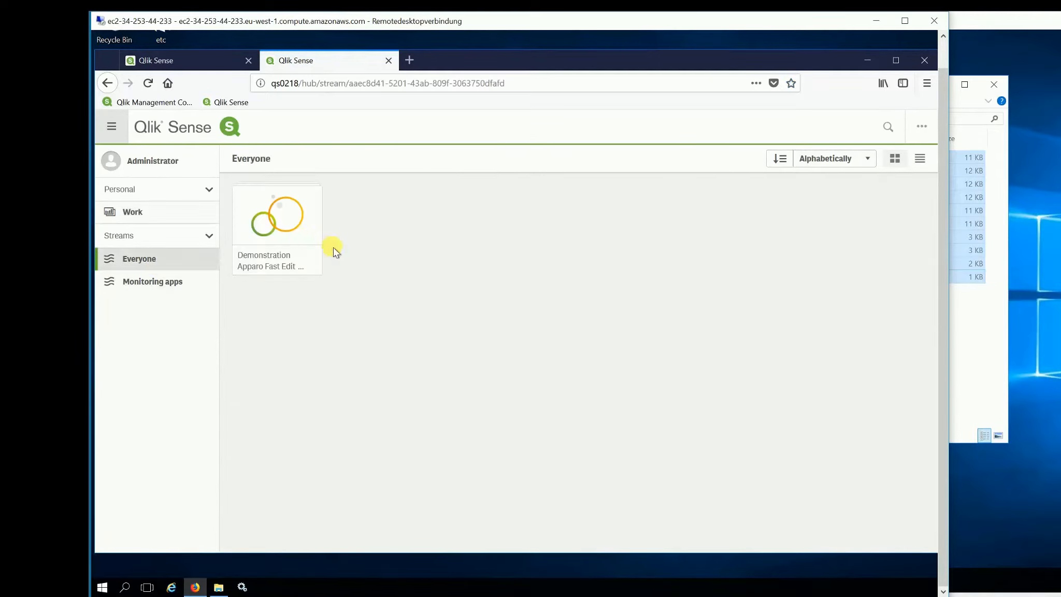
pyautogui.click(286, 231)
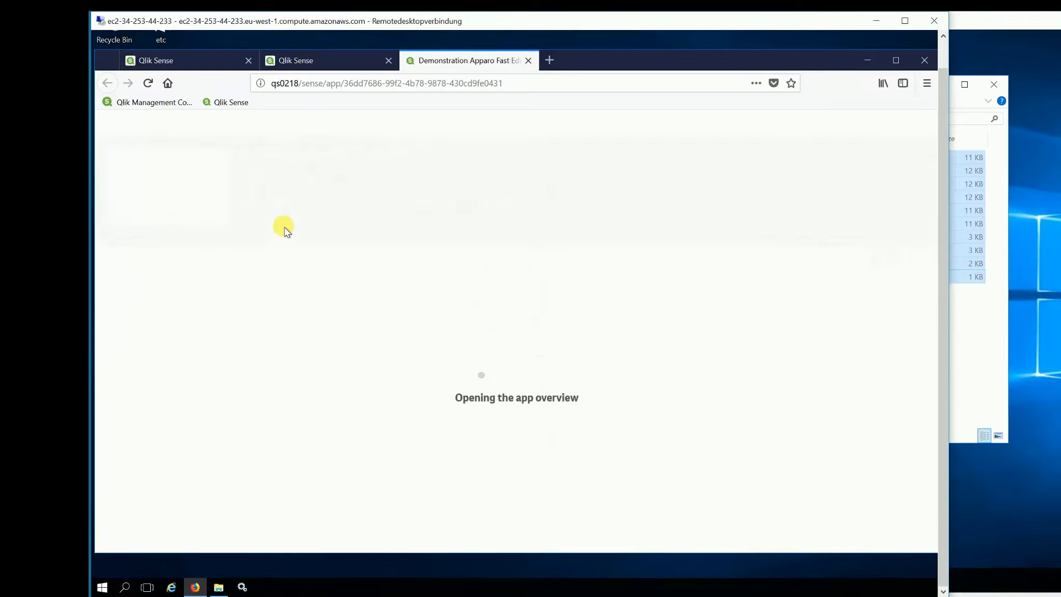
# Step: Go to the sheet "01 Filtering / Commenting / eMails / getting an overview" and select Apparo in the Manufacturer filter
pyautogui.click(163, 356)
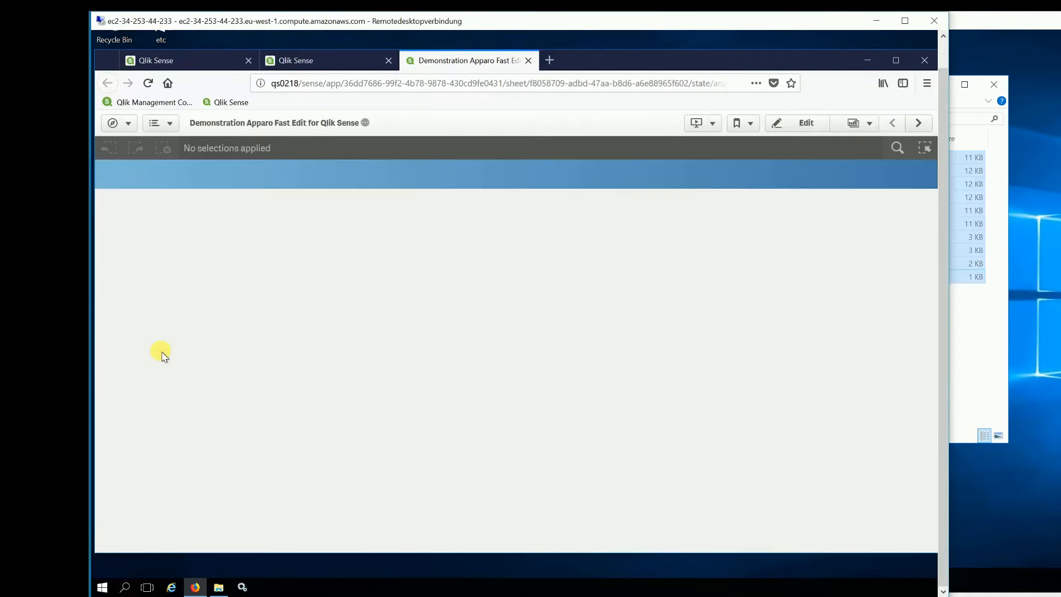
pyautogui.click(919, 124)
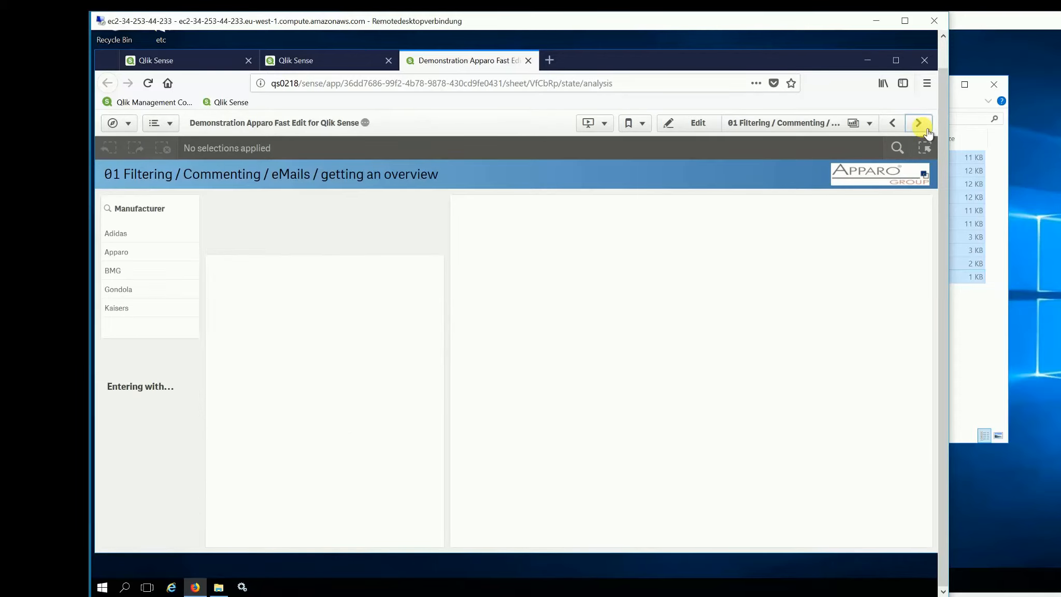
pyautogui.click(126, 254)
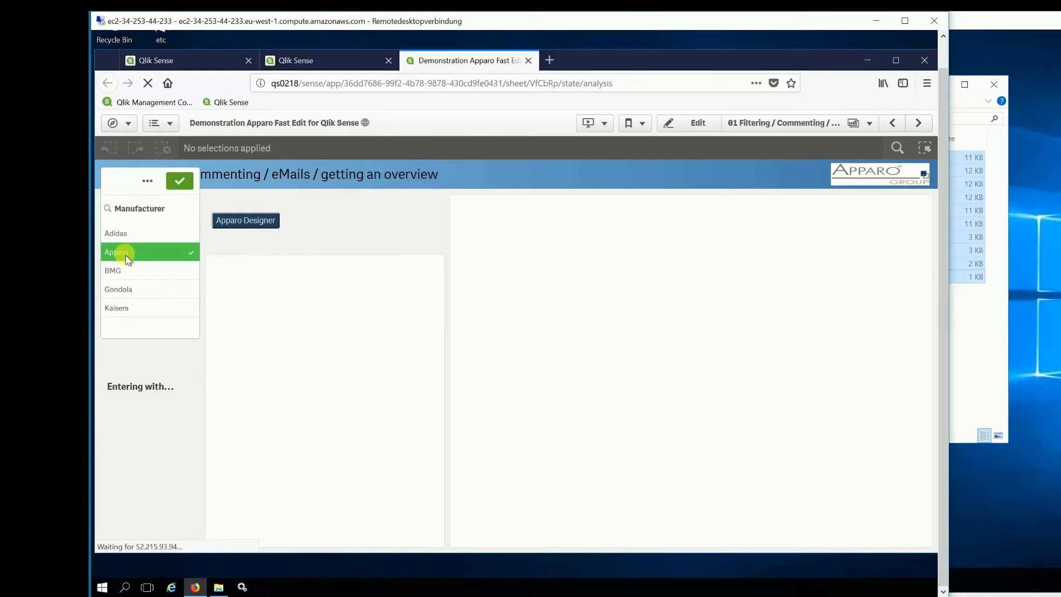